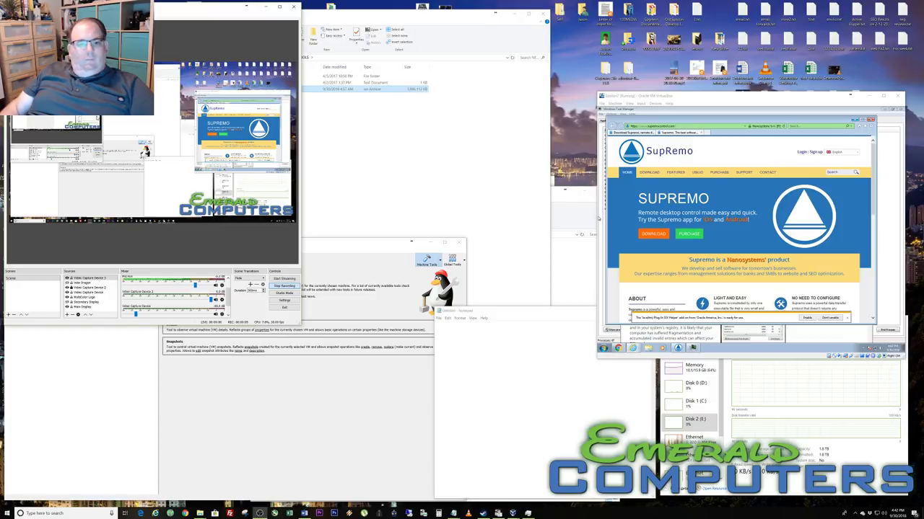
# Launch syskey from the Run box, approve UAC, then close its window
pyautogui.press('super+r')
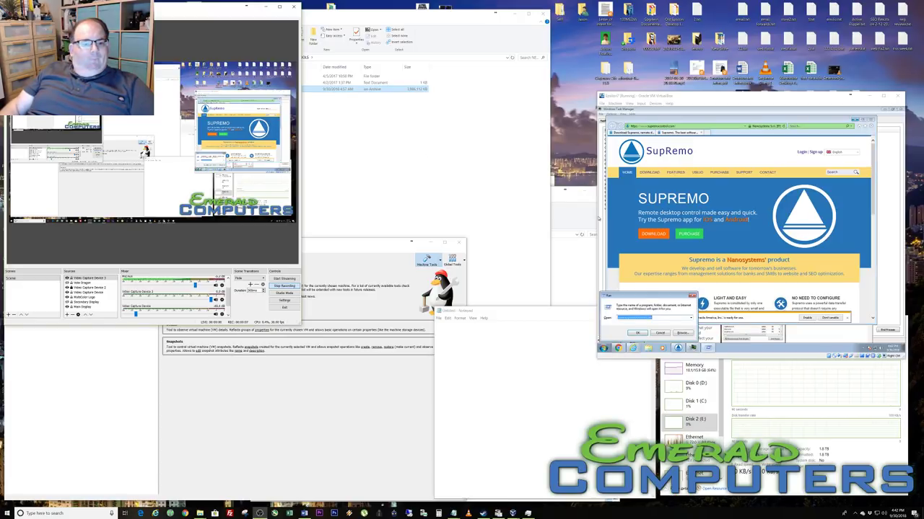
pyautogui.press('Return')
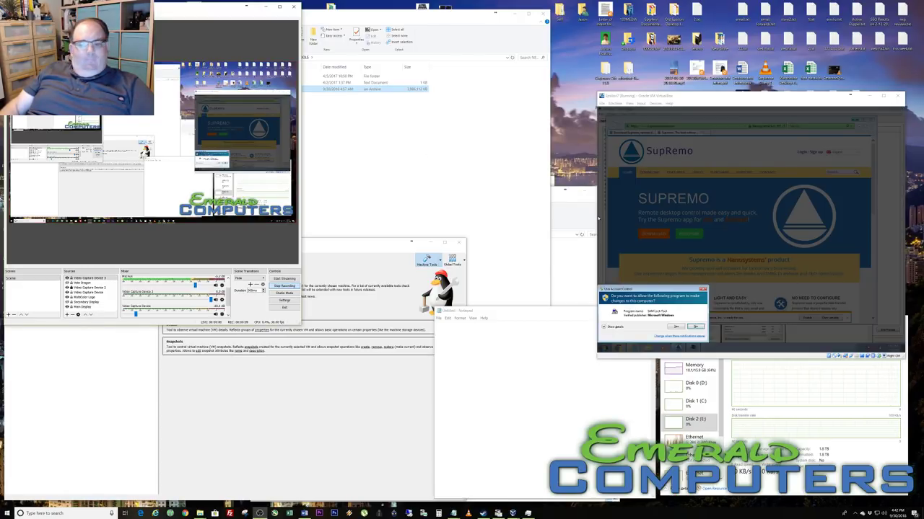
pyautogui.hotkey('alt', 'y')
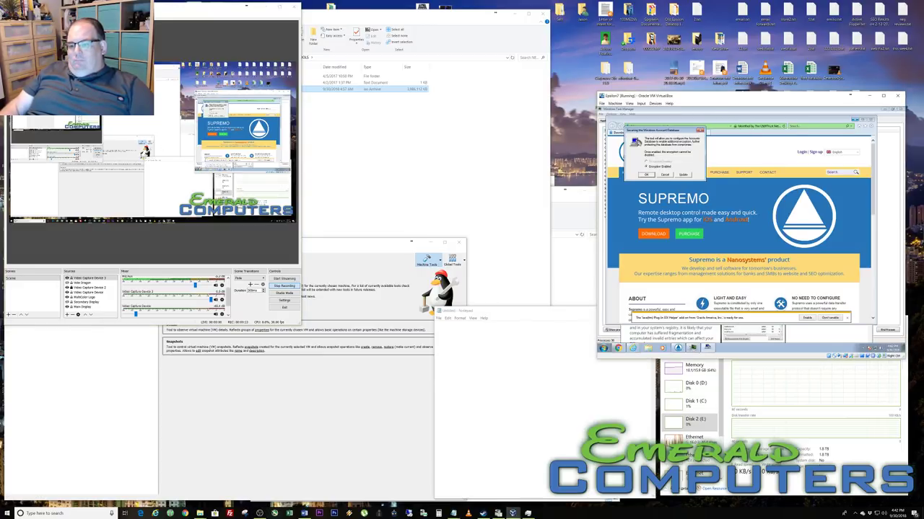
pyautogui.press('Escape')
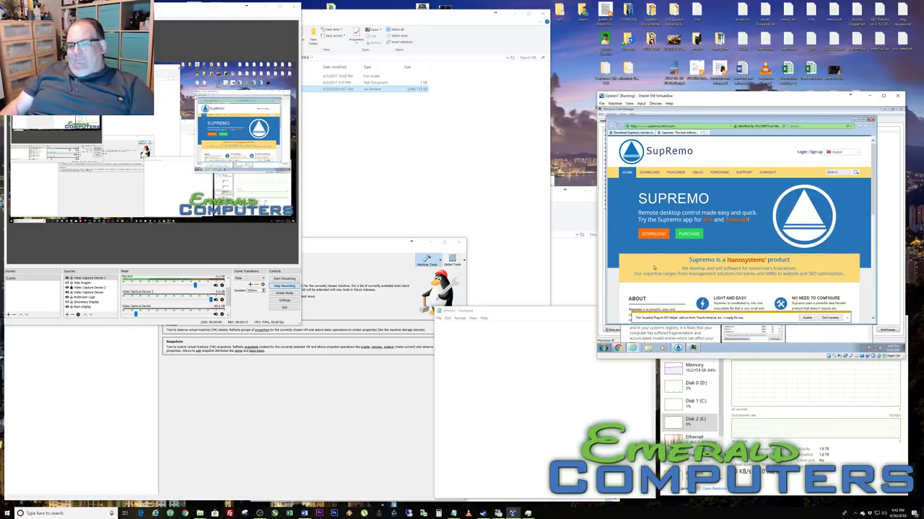
# Relaunch syskey, try a Password Startup key, dismiss the mismatch error, and cancel
pyautogui.press('super+r')
pyautogui.press('Return')
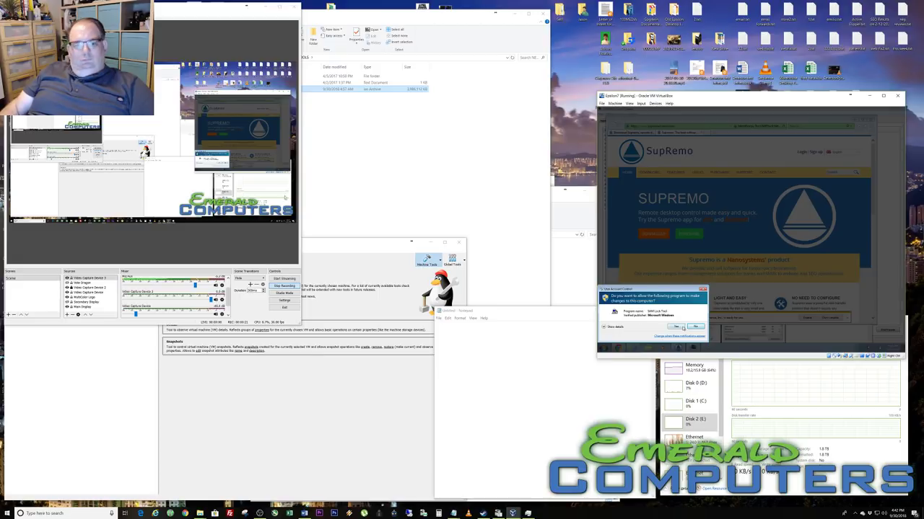
pyautogui.click(674, 326)
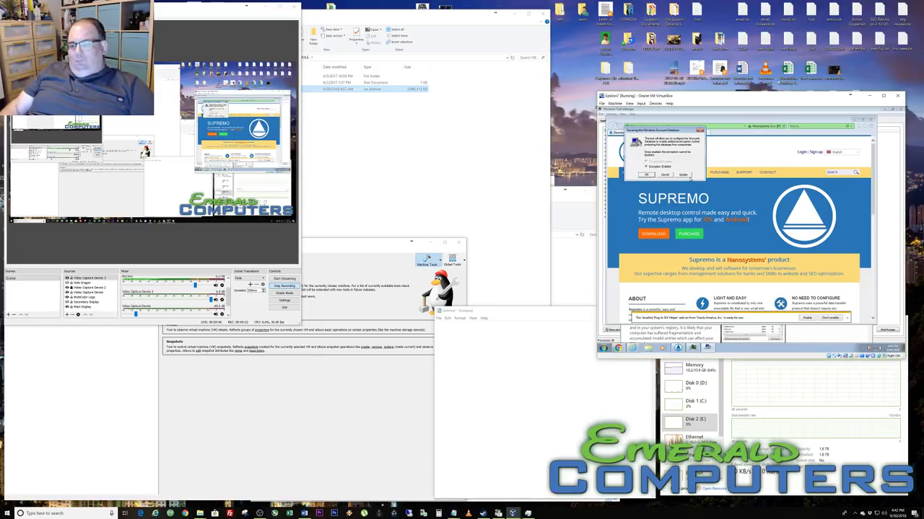
pyautogui.click(683, 176)
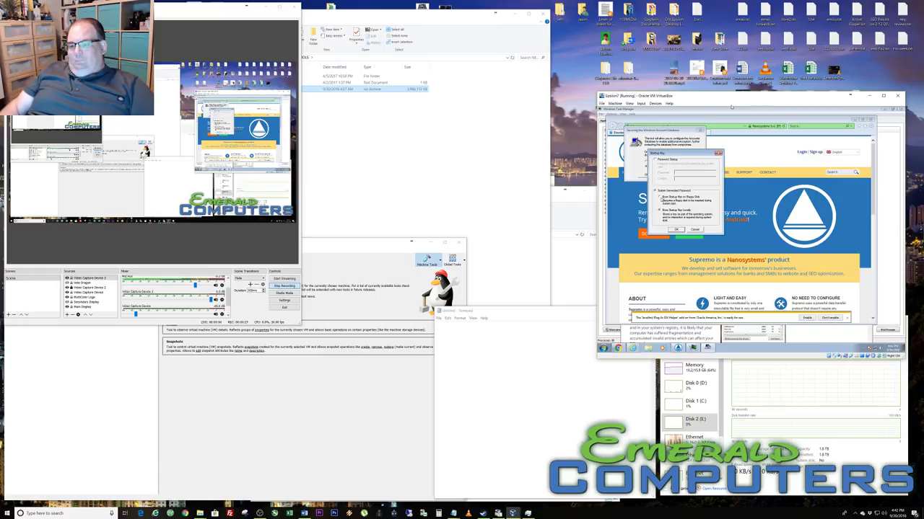
pyautogui.click(654, 160)
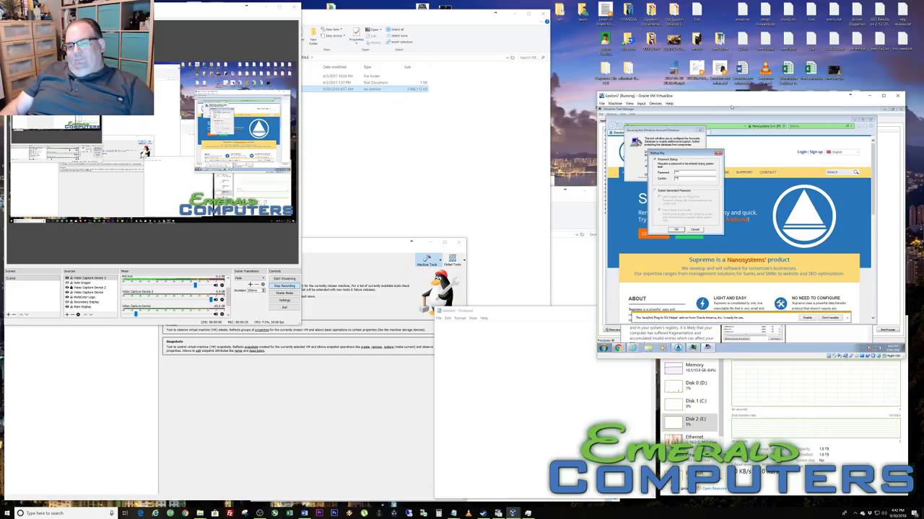
pyautogui.click(676, 230)
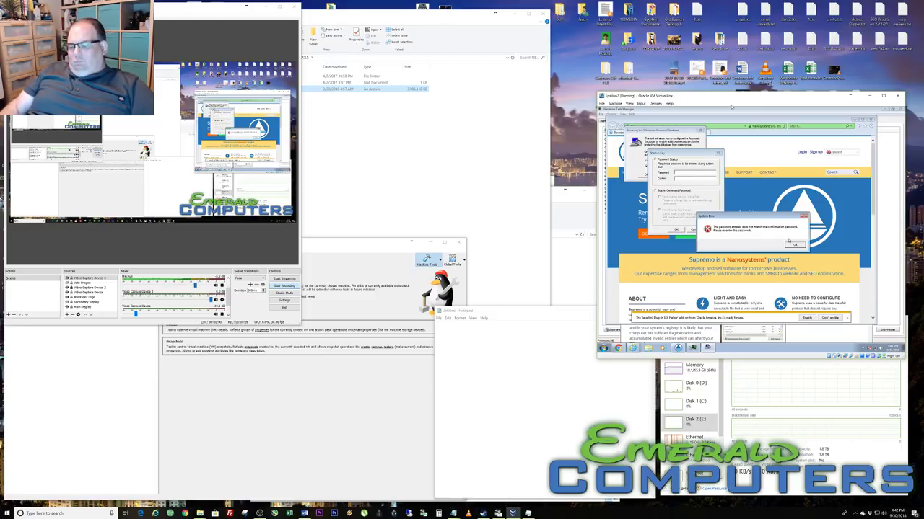
pyautogui.press('Return')
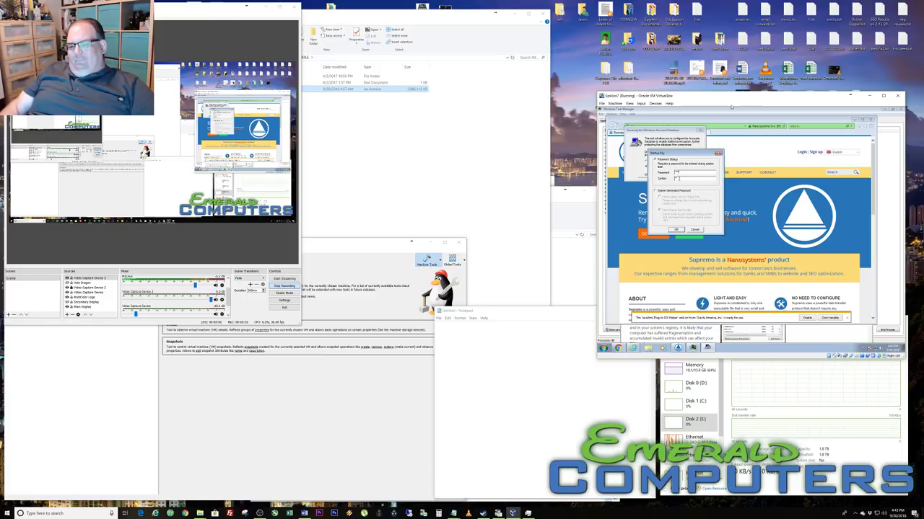
pyautogui.write('****')
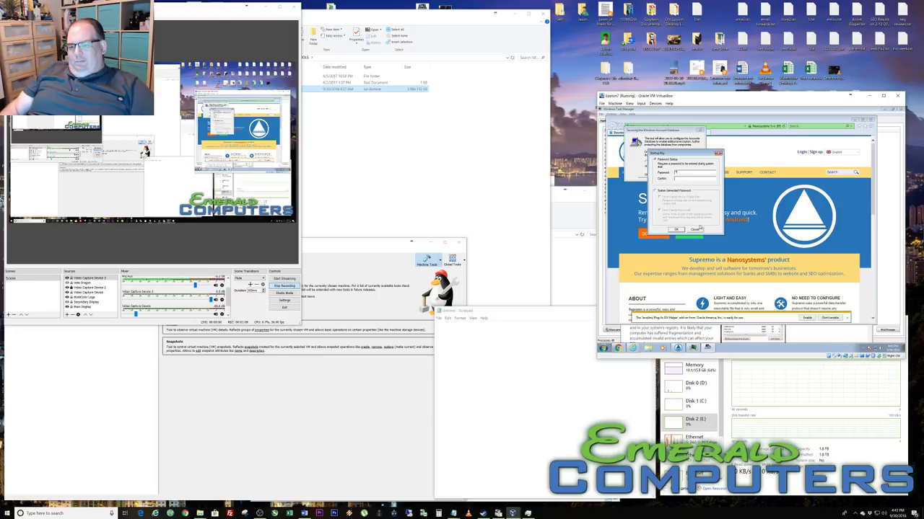
pyautogui.click(694, 230)
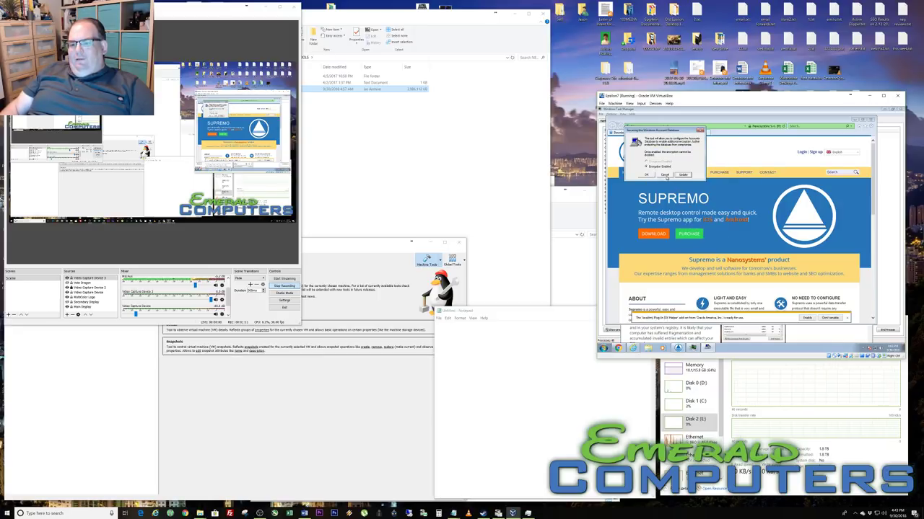
# Close the account database dialog with OK, then select and deselect the SUPREMO heading
pyautogui.click(664, 176)
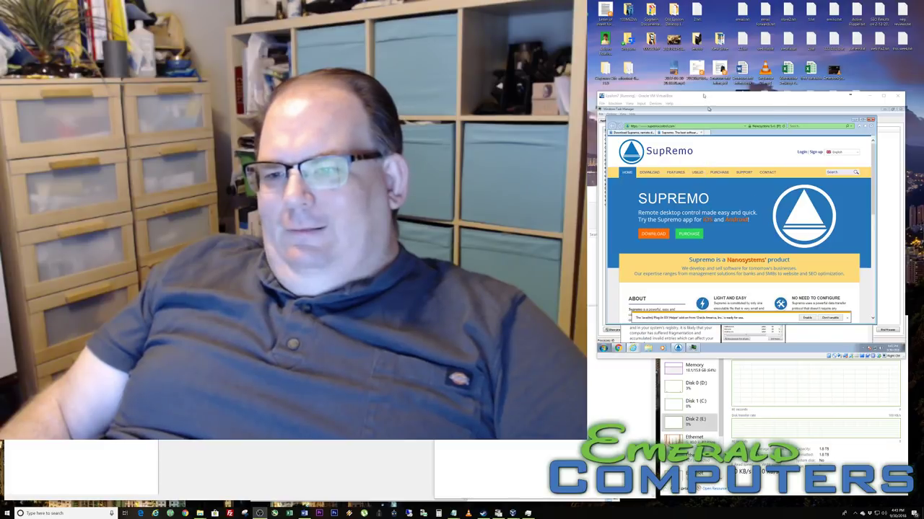
pyautogui.doubleClick(674, 198)
pyautogui.click(753, 197)
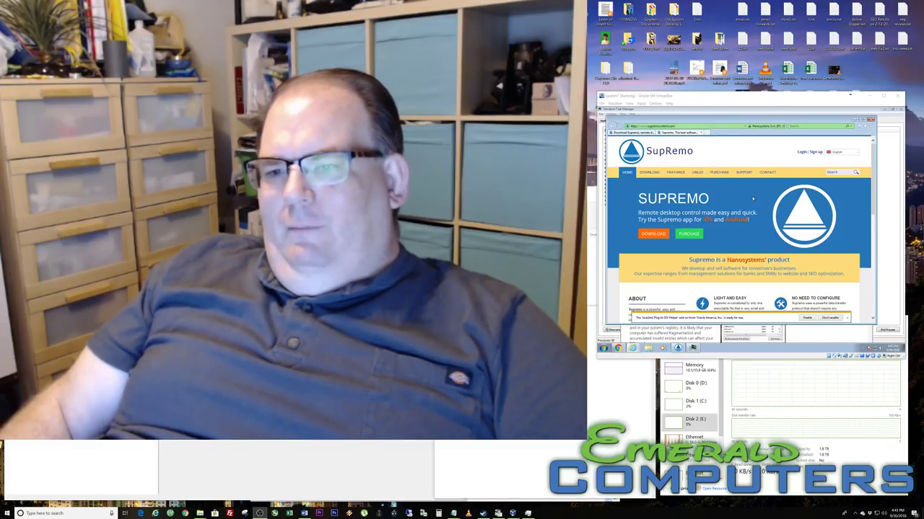
pyautogui.doubleClick(674, 198)
pyautogui.click(752, 198)
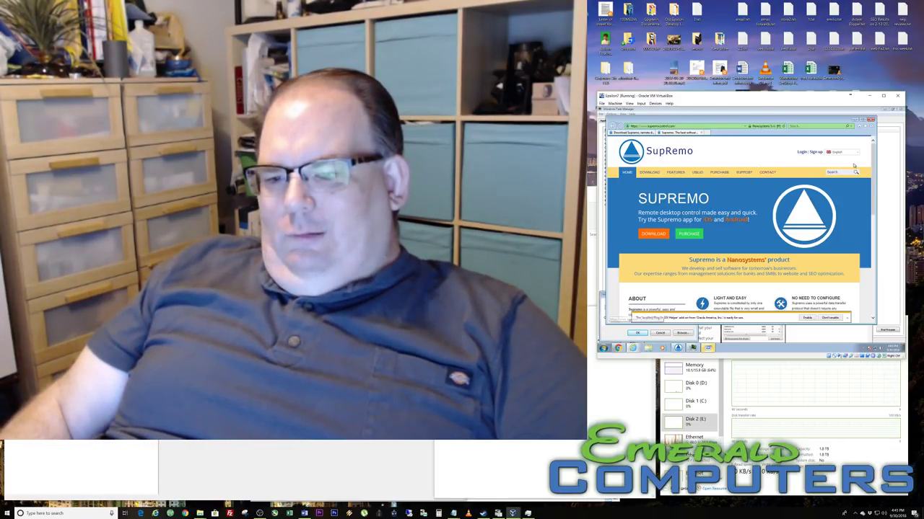
# Run syskey, approve UAC, and set a Password Startup key for the account database
pyautogui.press('super+r')
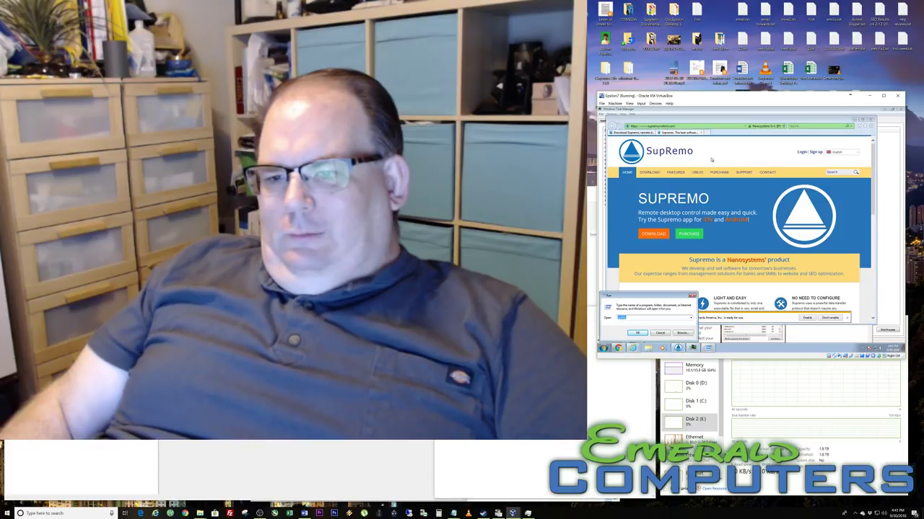
pyautogui.press('Return')
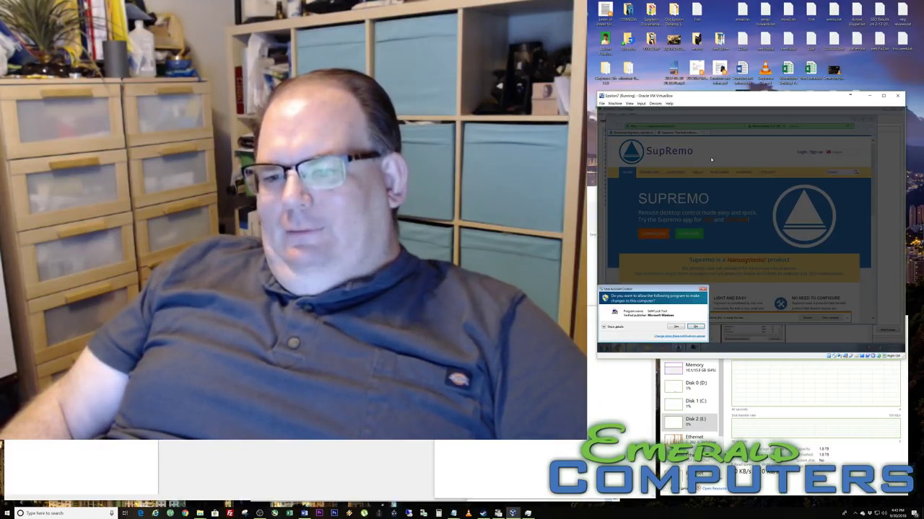
pyautogui.hotkey('alt', 'y')
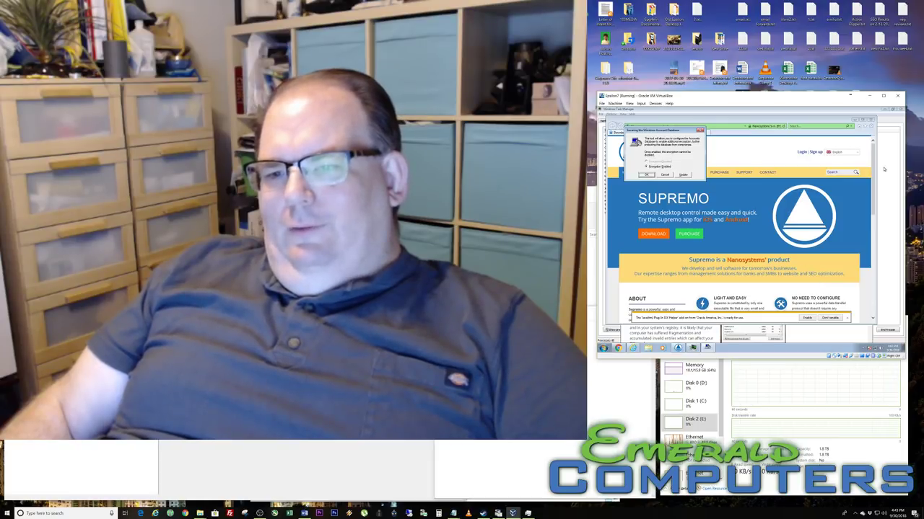
pyautogui.click(658, 177)
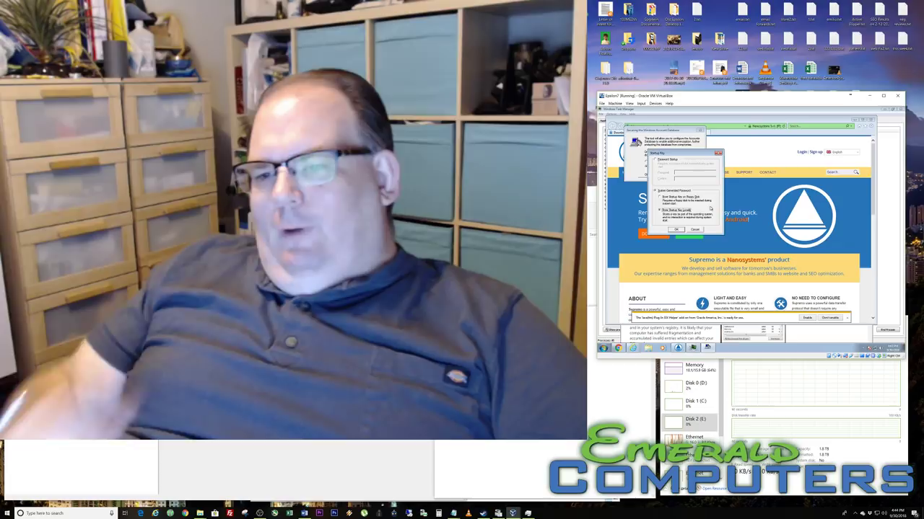
pyautogui.click(655, 159)
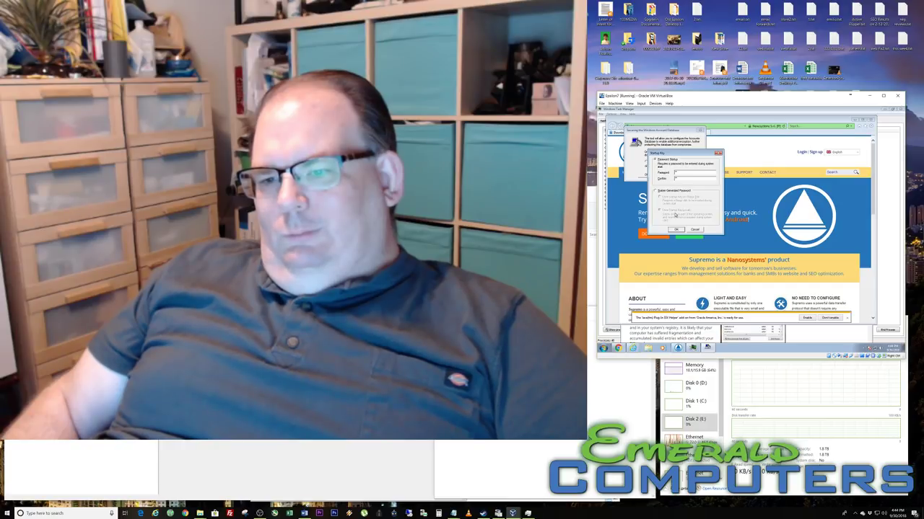
pyautogui.click(677, 229)
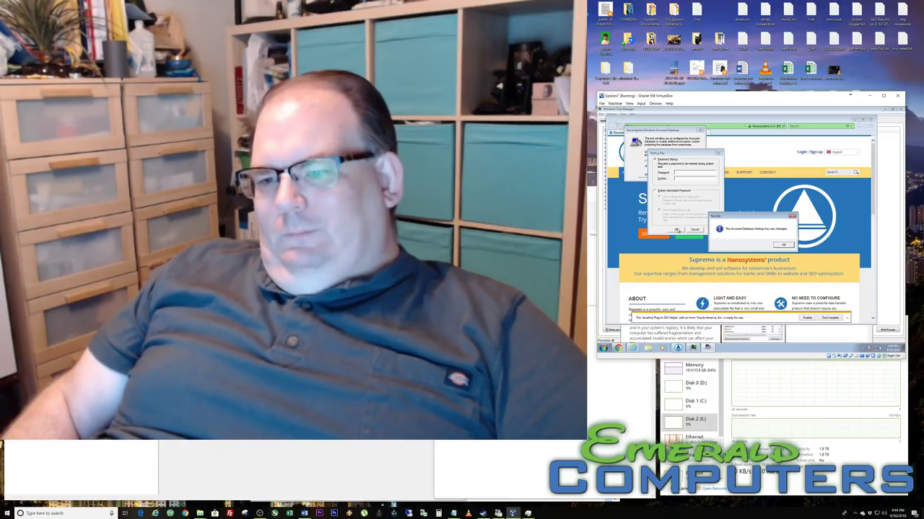
pyautogui.click(782, 245)
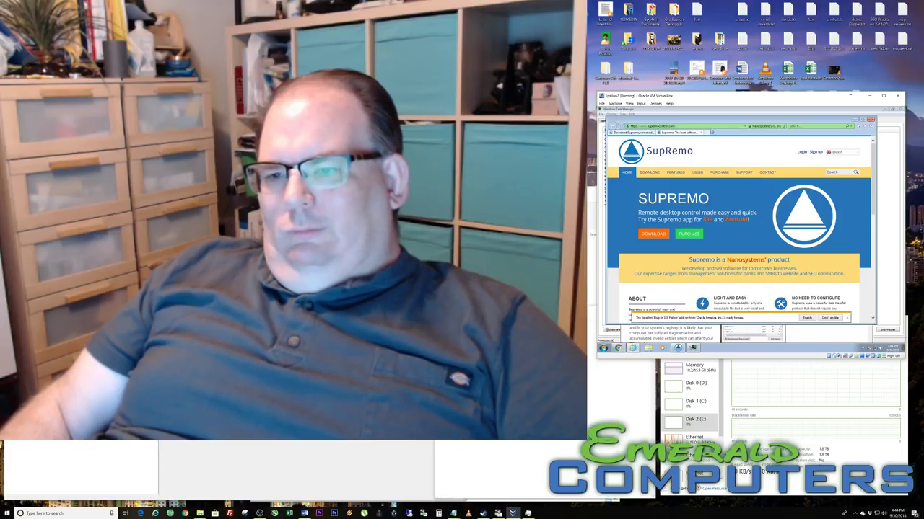
# Go to geektyper.com in the guest browser
pyautogui.click(664, 126)
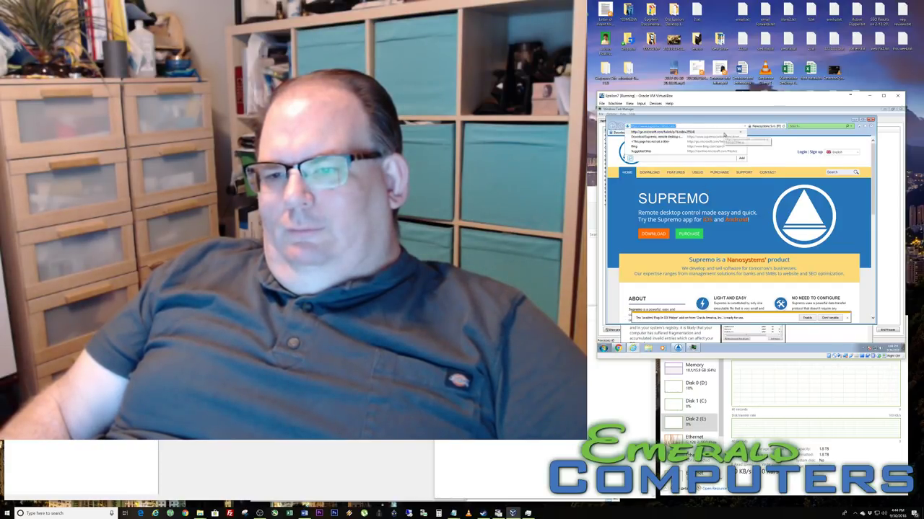
pyautogui.write('o')
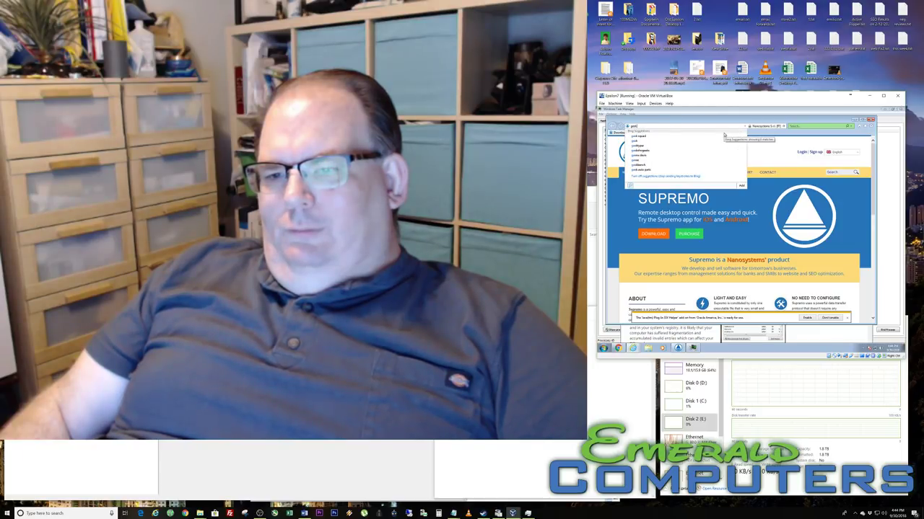
pyautogui.write('geekyard.com')
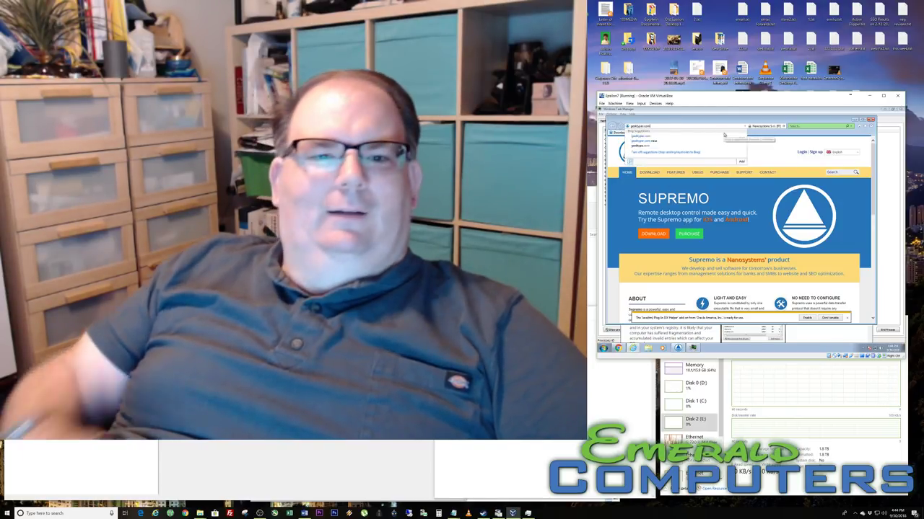
pyautogui.press('Return')
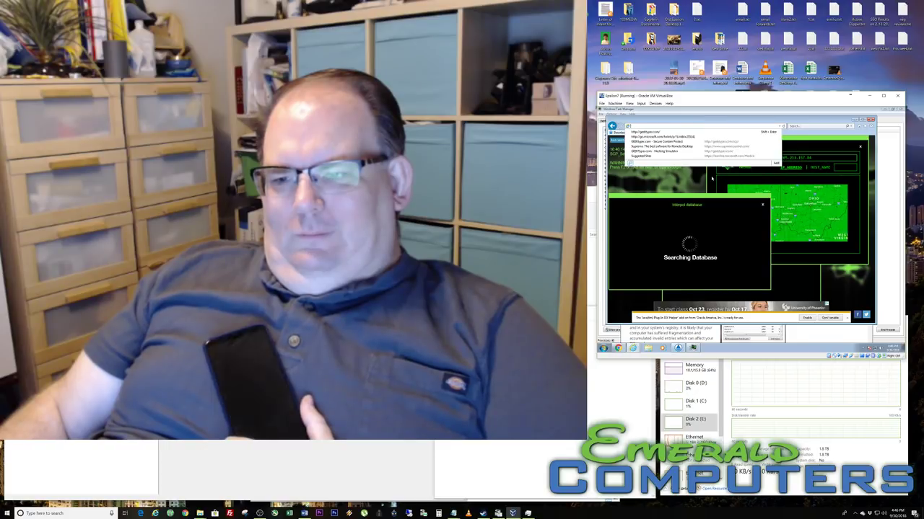
pyautogui.write('osoft s')
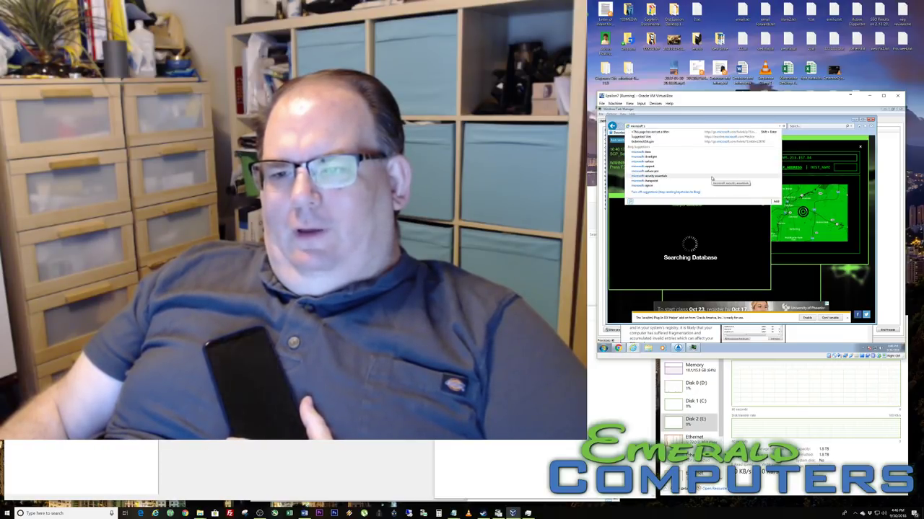
pyautogui.write('ql server 2017')
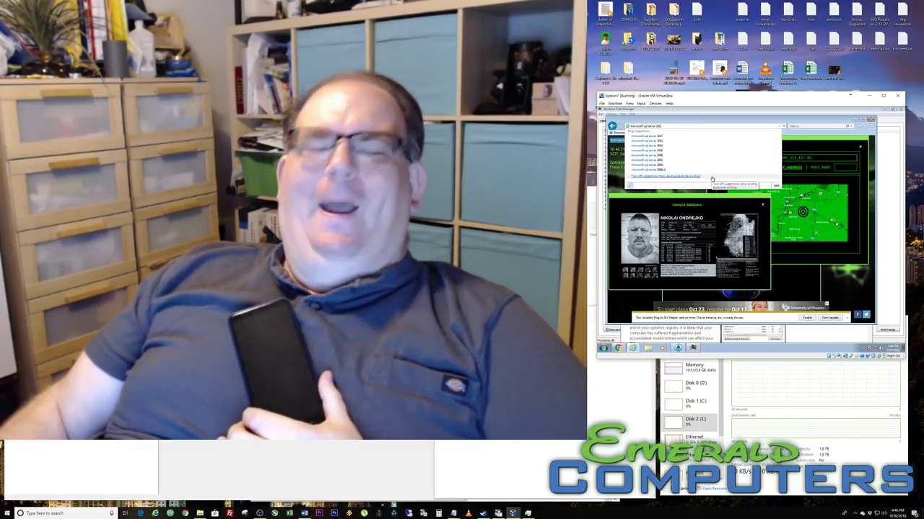
# Search Bing for 'microsoft sql server 2017' from the address bar
pyautogui.press('Return')
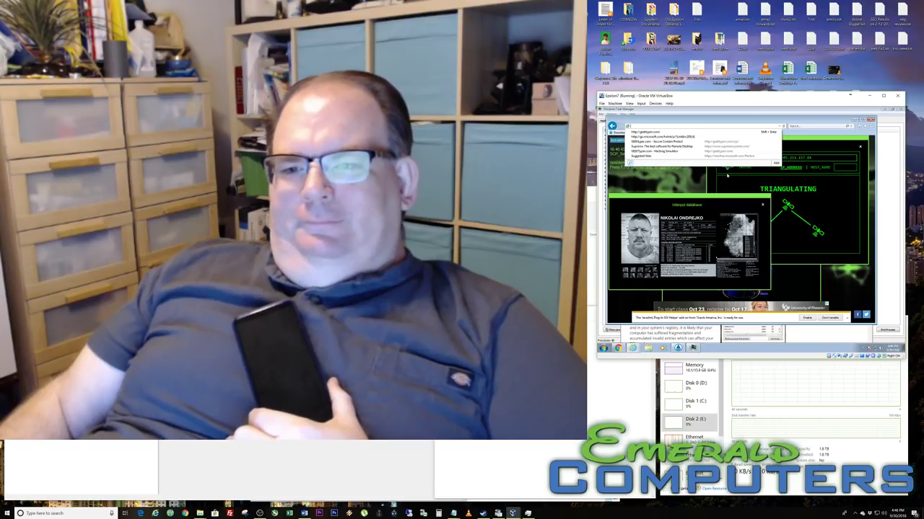
pyautogui.write('micro')
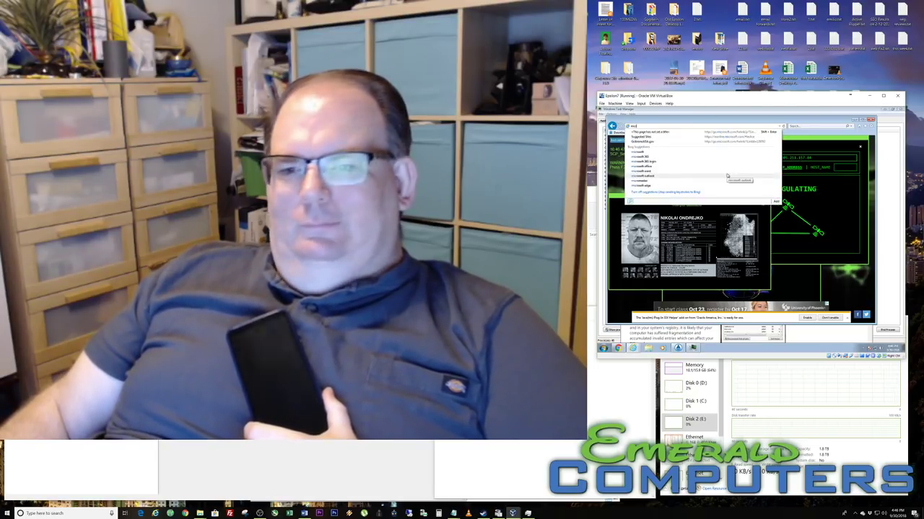
pyautogui.write('soft sql server 2')
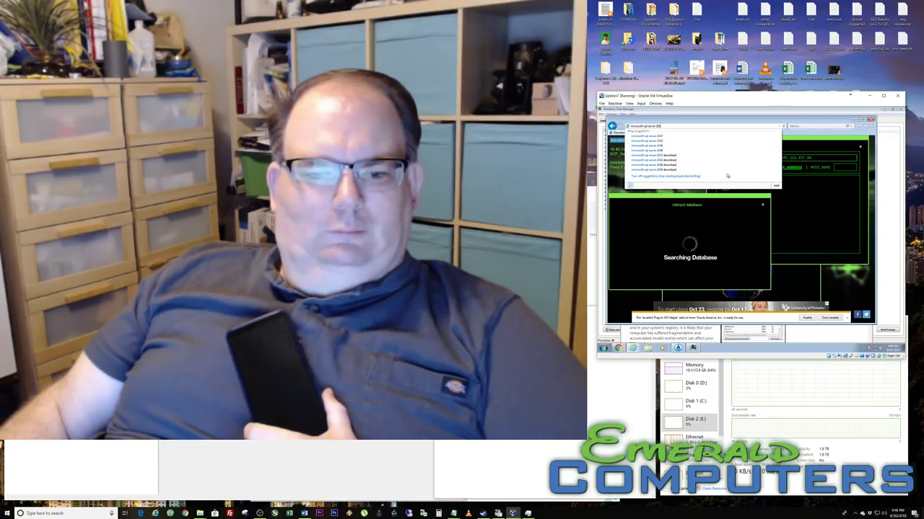
pyautogui.write('017')
pyautogui.press('Return')
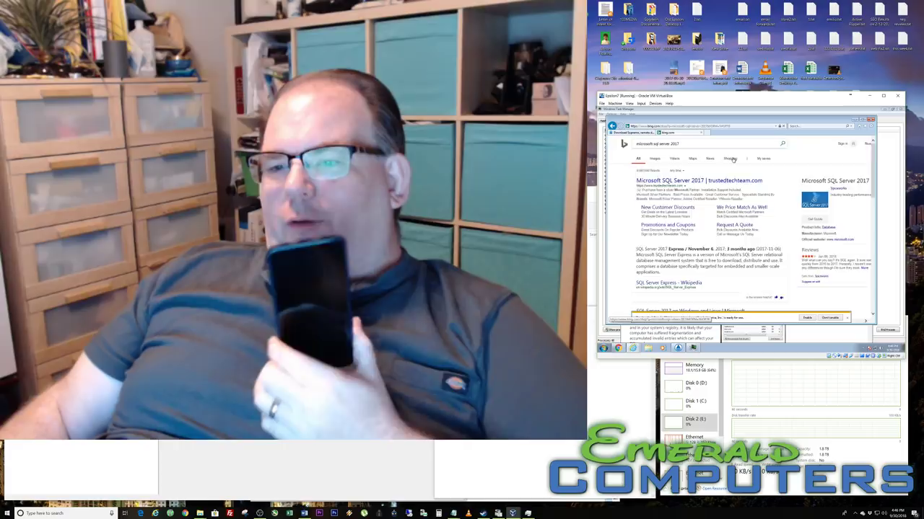
# In Bing Shopping, open the 2 Core SQL Server offer and highlight its $599.99 price
pyautogui.click(731, 158)
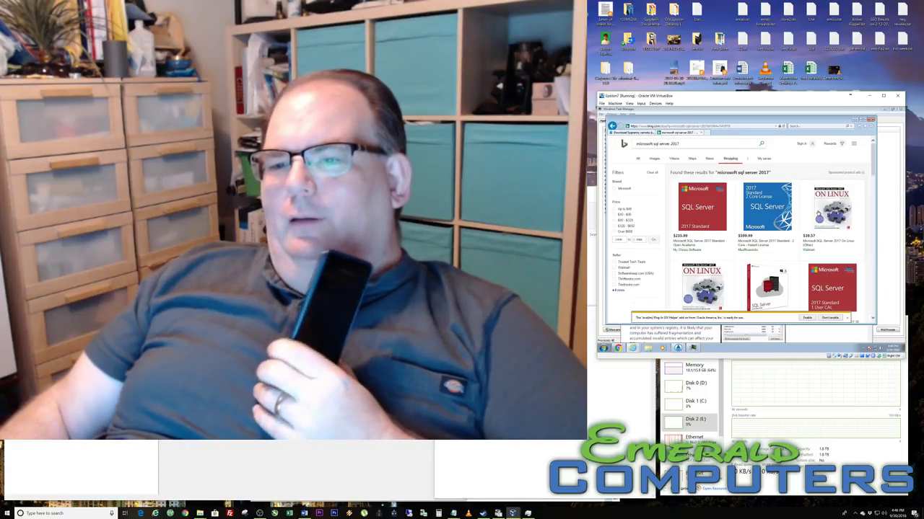
pyautogui.click(767, 209)
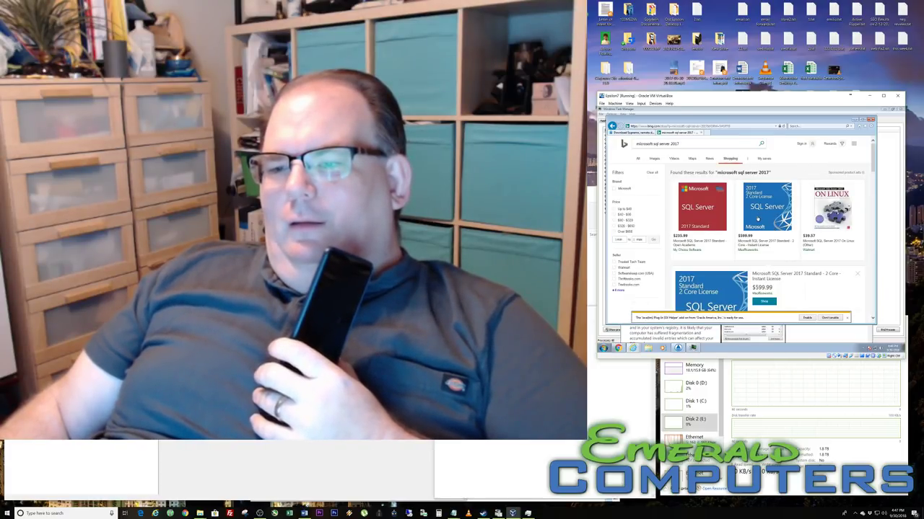
pyautogui.scroll(-3, 750, 238)
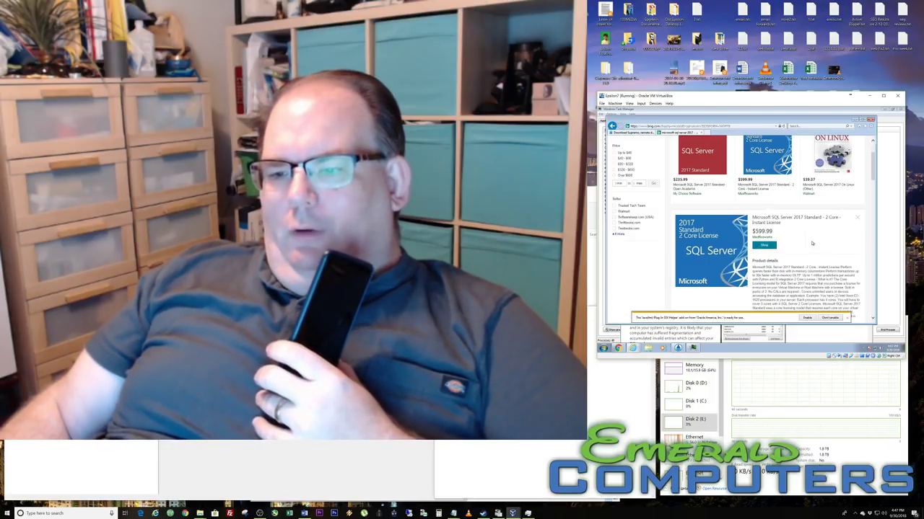
pyautogui.scroll(-1, 812, 244)
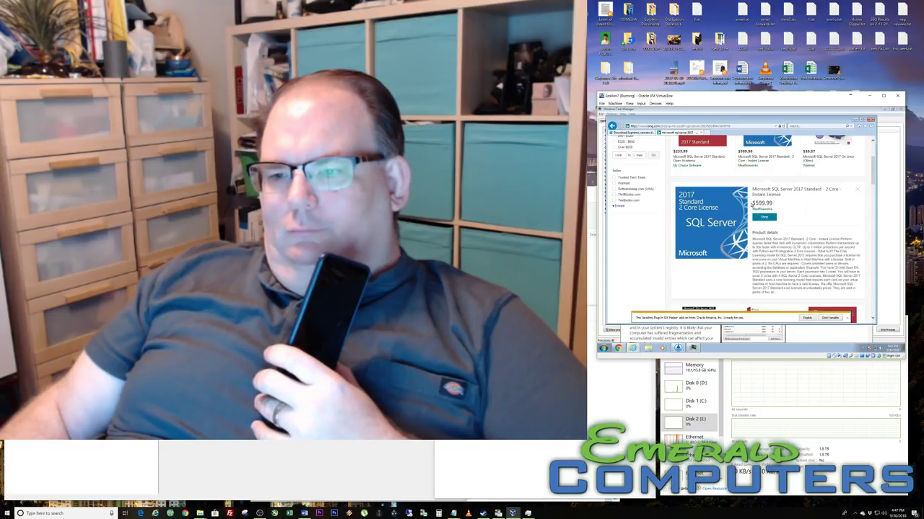
pyautogui.moveTo(751, 204); pyautogui.dragTo(789, 205)
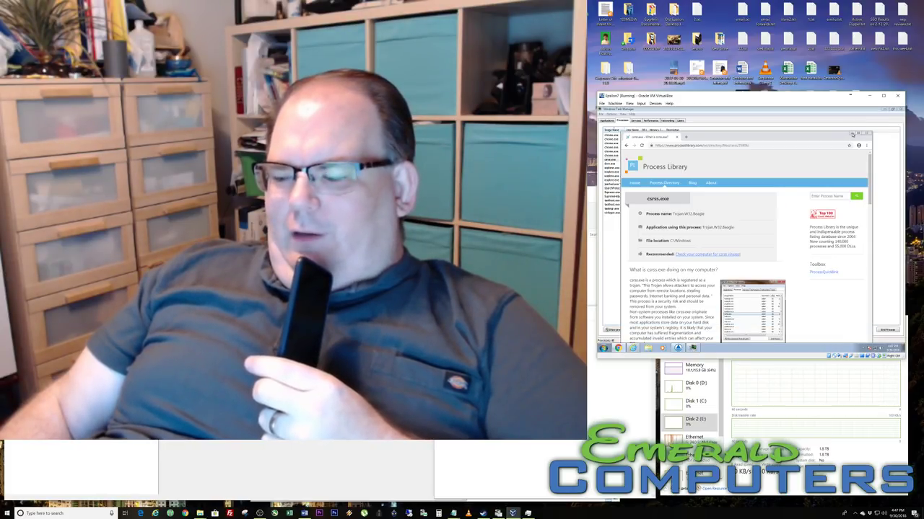
# Close the Process Library browser and Task Manager, then right-click the desktop for New
pyautogui.click(852, 135)
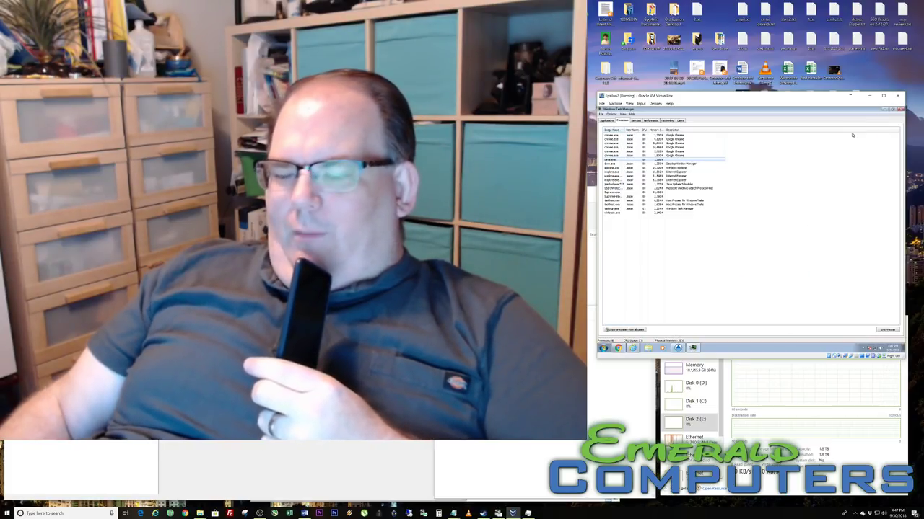
pyautogui.click(897, 110)
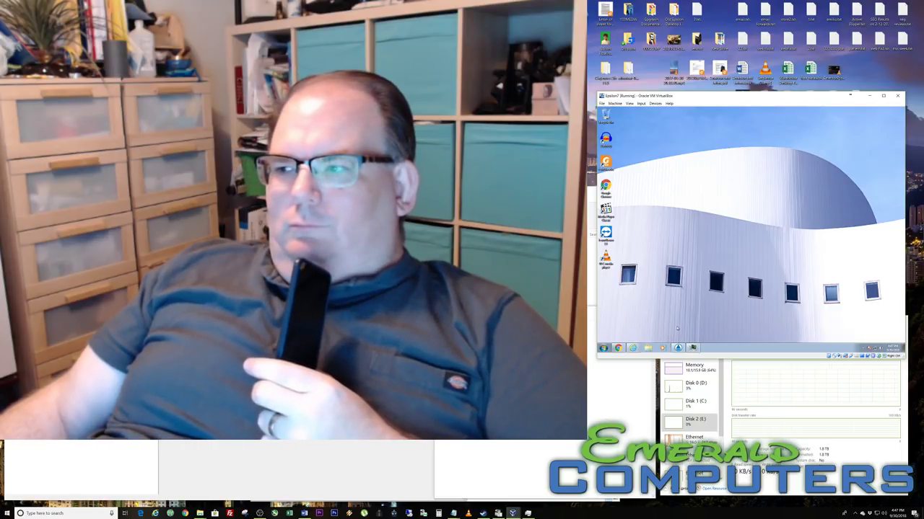
pyautogui.rightClick(691, 280)
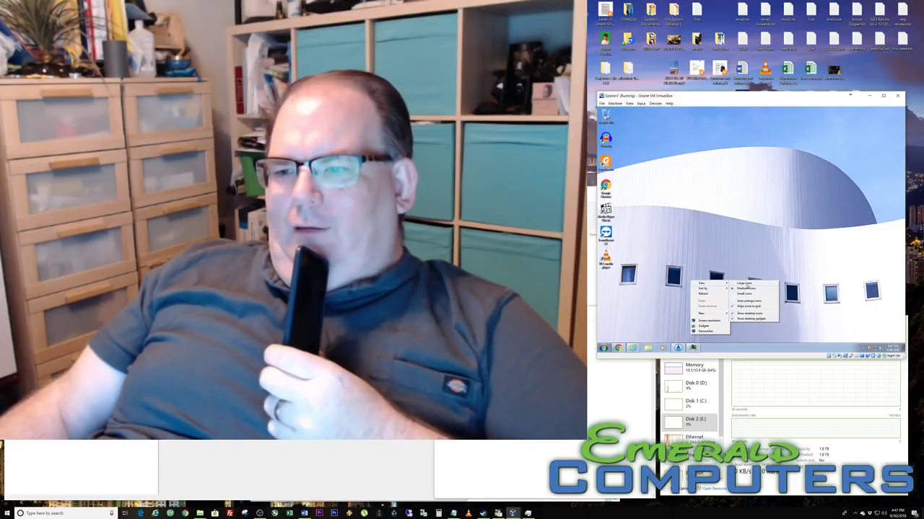
pyautogui.moveTo(704, 314)
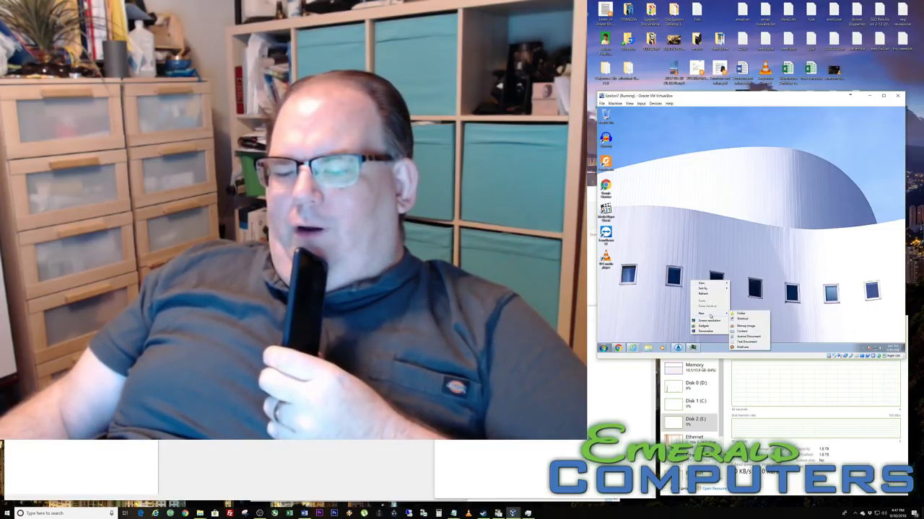
# Create a text document, set Lucida Fax Bold, and type 'E MAIL ACCOUNT IS HACKED'
pyautogui.click(746, 342)
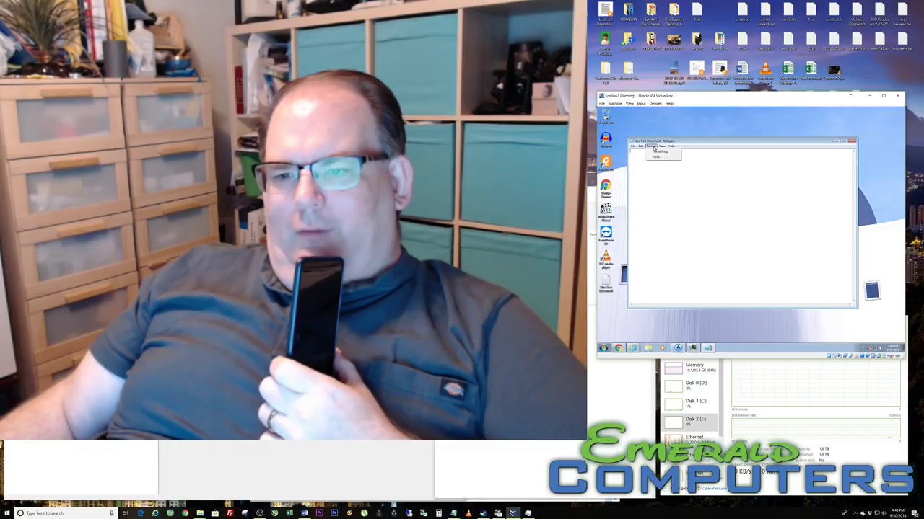
pyautogui.click(658, 157)
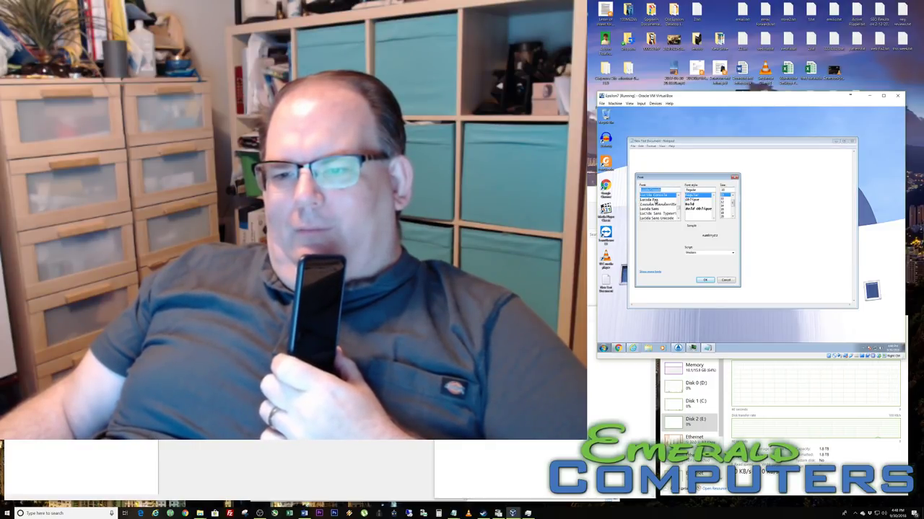
pyautogui.click(655, 200)
pyautogui.click(699, 208)
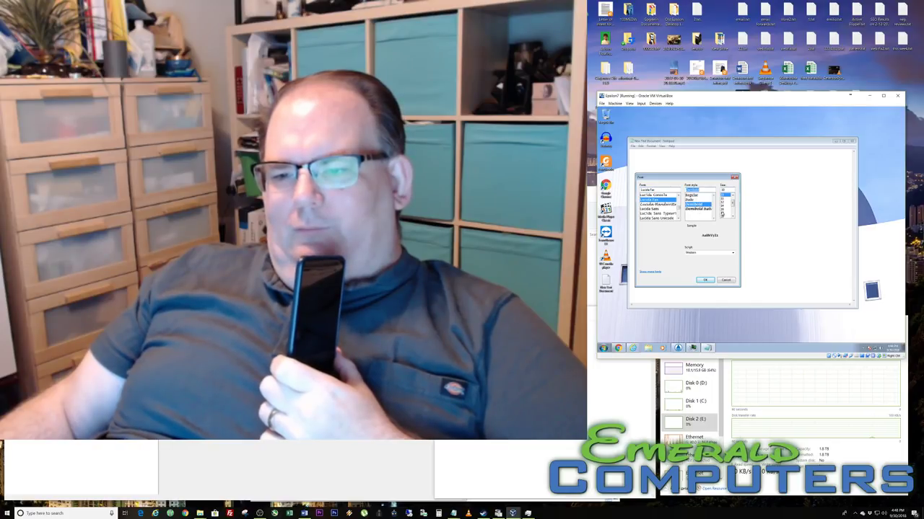
pyautogui.click(705, 281)
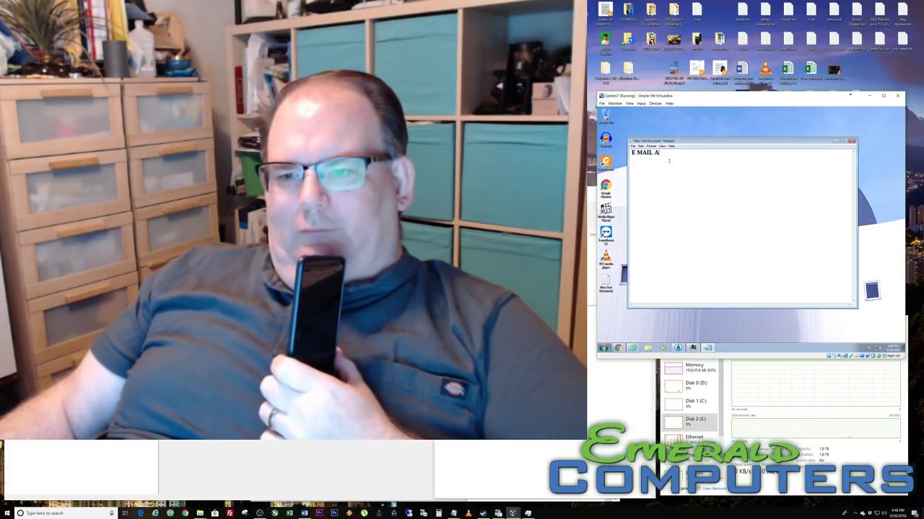
pyautogui.write('UNT I8S')
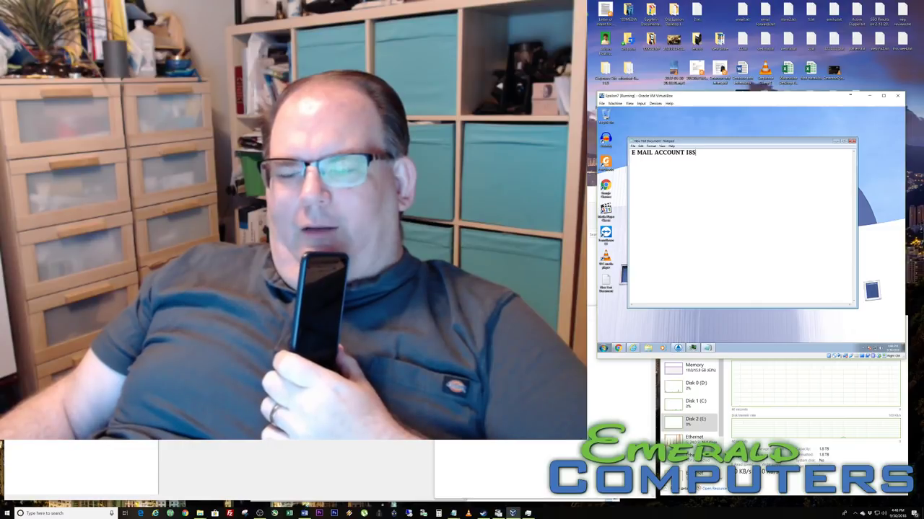
pyautogui.press('BackSpace')
pyautogui.press('BackSpace')
pyautogui.write('S ')
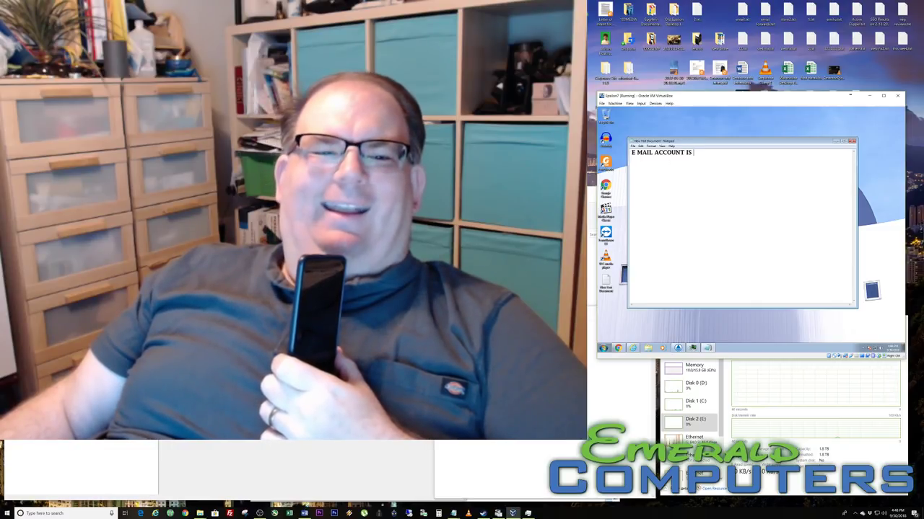
pyautogui.write('HACKED')
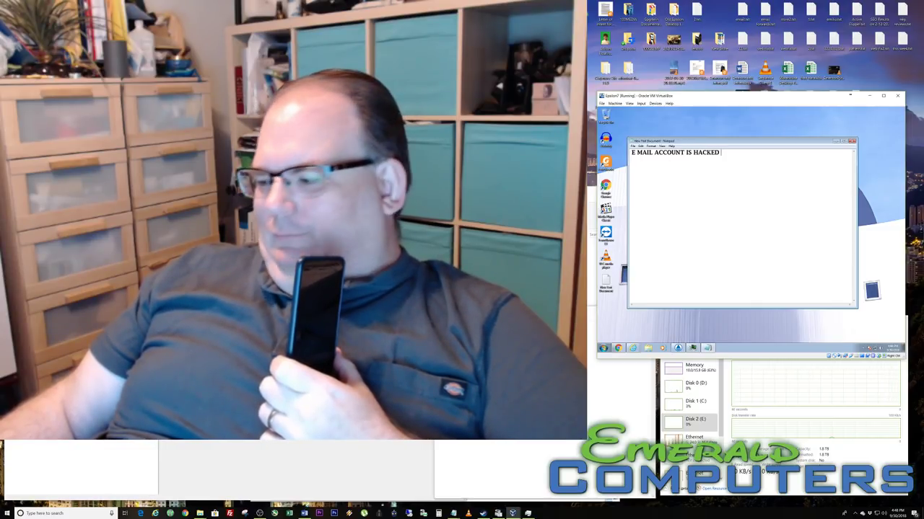
pyautogui.write(' .')
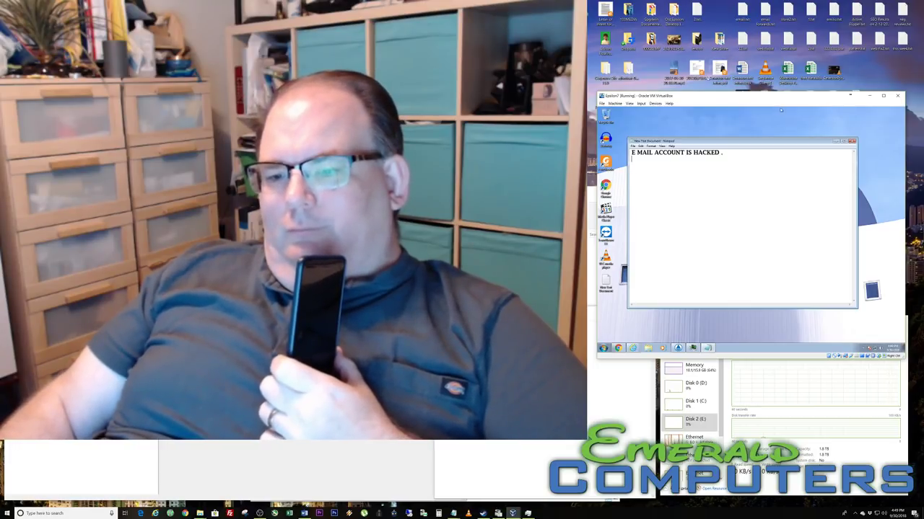
# Move the VirtualBox window to the top, minimize Notepad, and restore the guest browser
pyautogui.moveTo(747, 95); pyautogui.dragTo(762, 8)
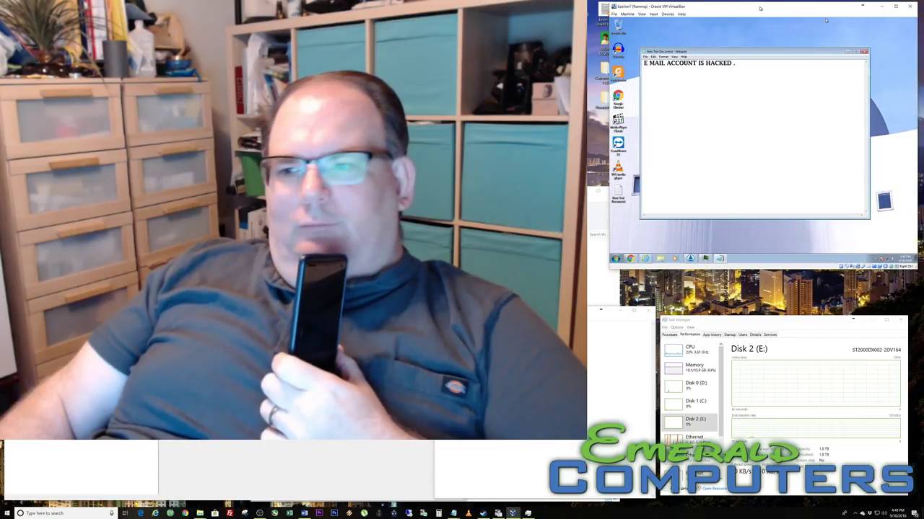
pyautogui.moveTo(760, 9); pyautogui.dragTo(749, 9)
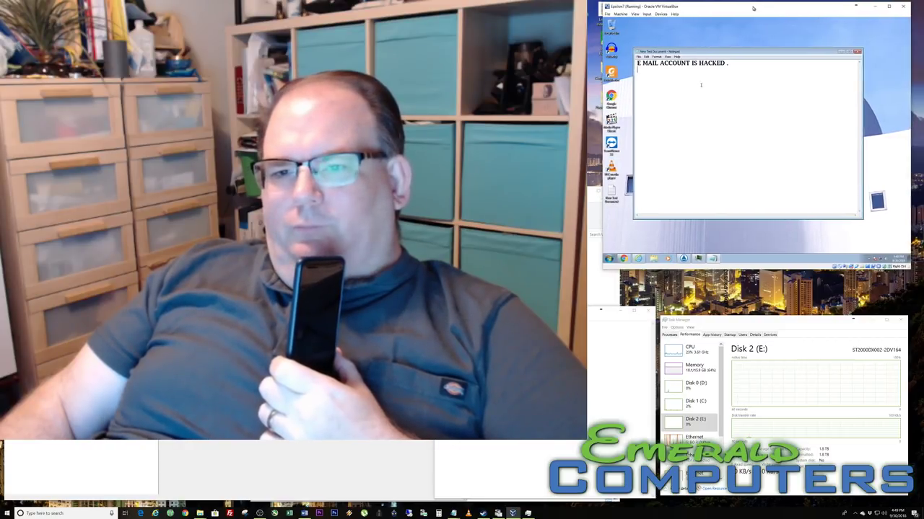
pyautogui.click(836, 52)
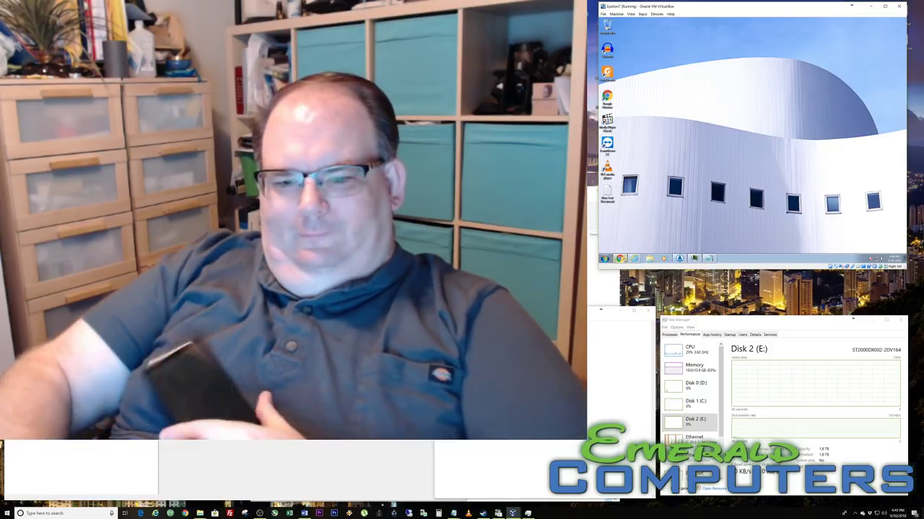
pyautogui.click(619, 258)
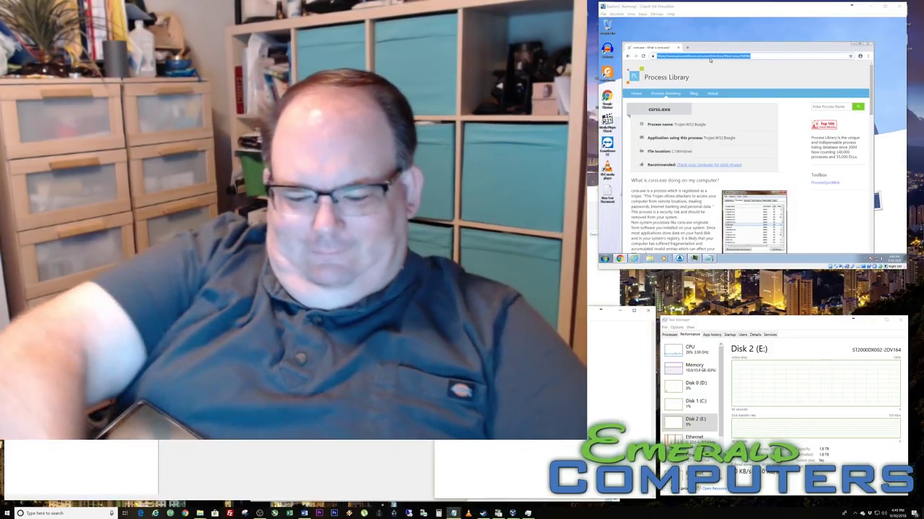
# Search Google for 'advanced identity protector' from Chrome's address bar
pyautogui.click(710, 56)
pyautogui.write('g')
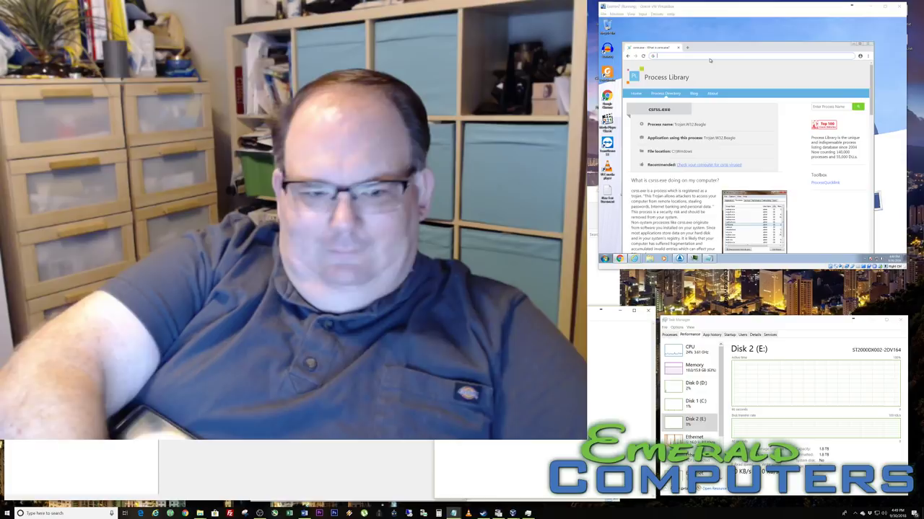
pyautogui.write('advanc')
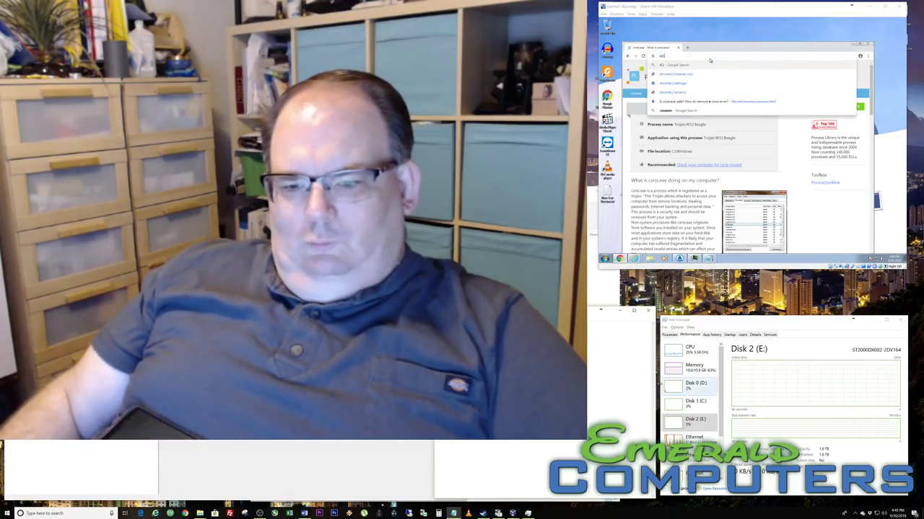
pyautogui.write('ed identity')
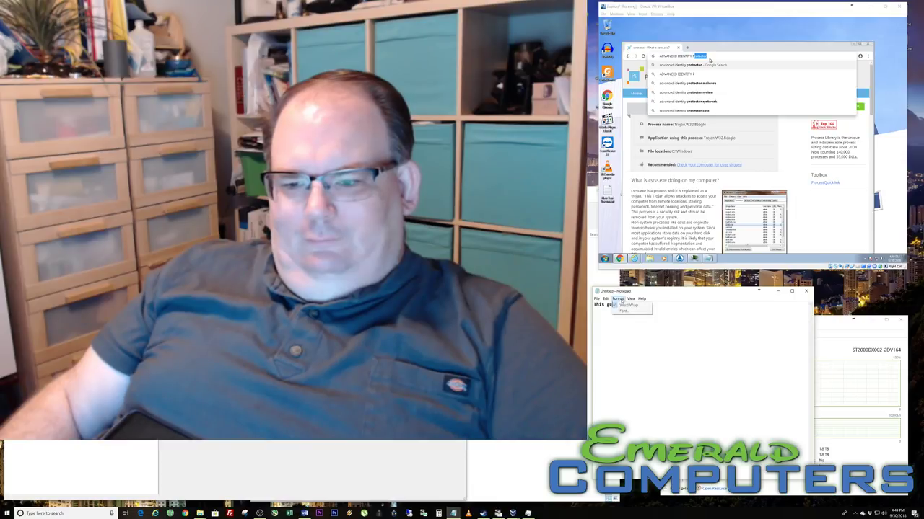
pyautogui.press('Return')
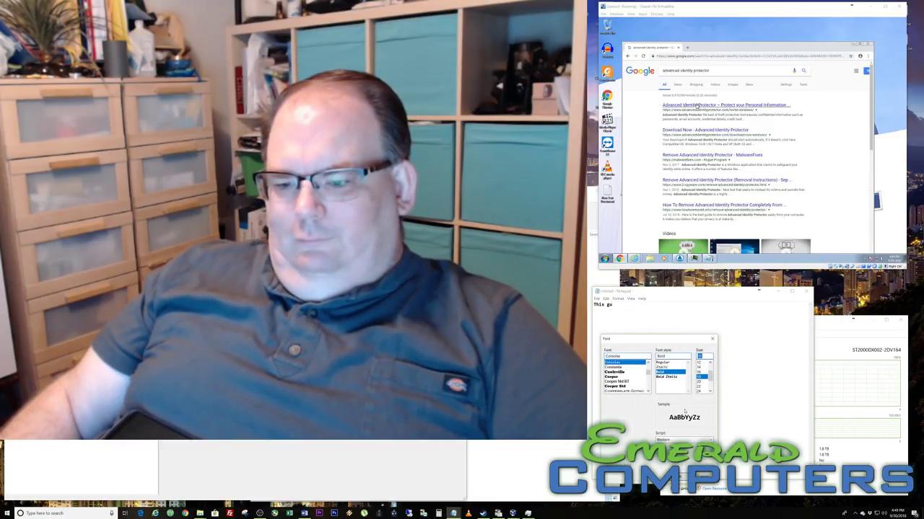
pyautogui.press('Return')
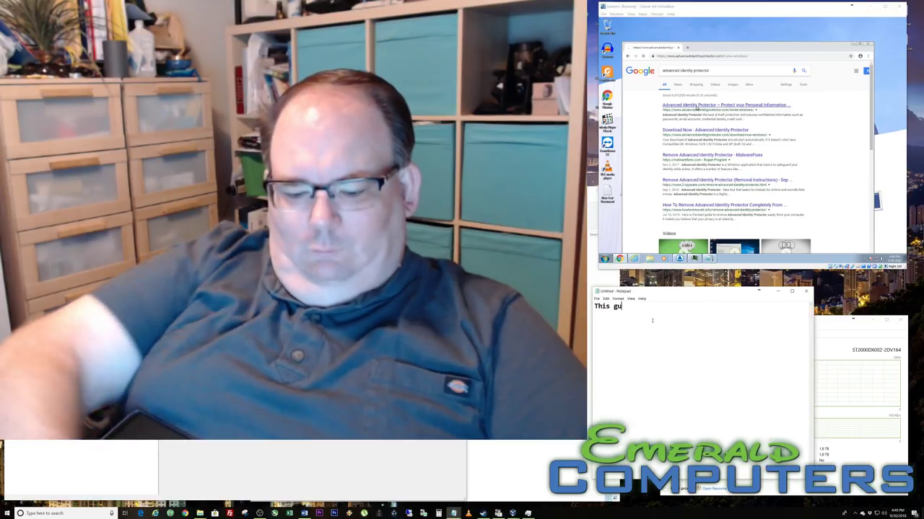
# Open the Advanced Identity Protector site, start its Download Now, and raise the browser window
pyautogui.click(697, 105)
pyautogui.write('y is so ful')
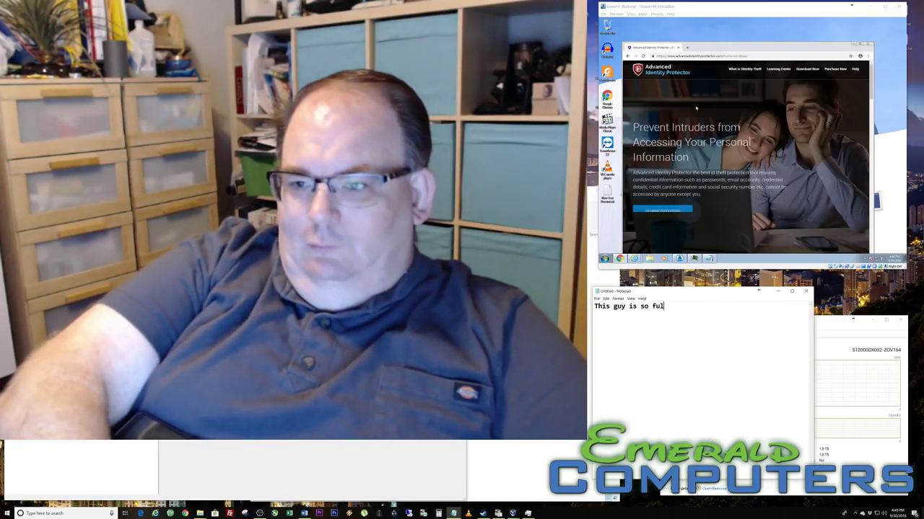
pyautogui.write('l of it.')
pyautogui.press('Return')
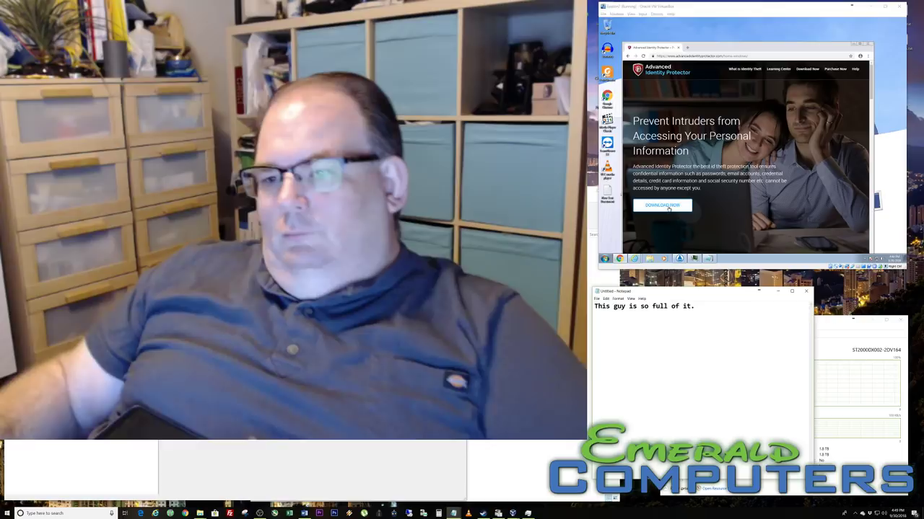
pyautogui.click(662, 204)
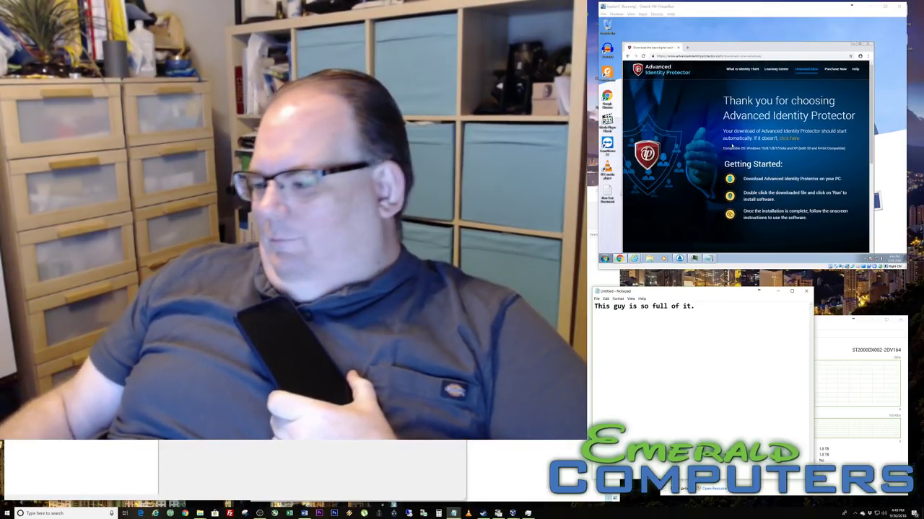
pyautogui.scroll(-1, 733, 146)
pyautogui.scroll(-2, 728, 148)
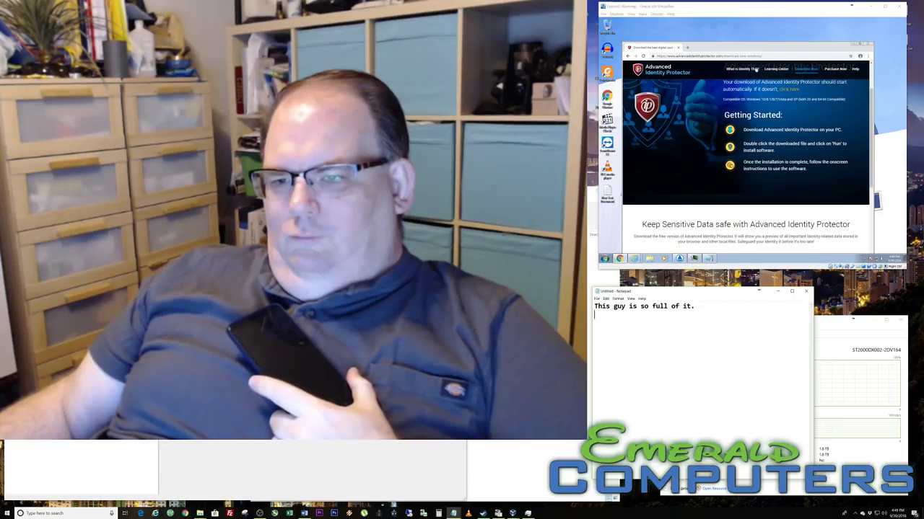
pyautogui.moveTo(753, 51); pyautogui.dragTo(757, 30)
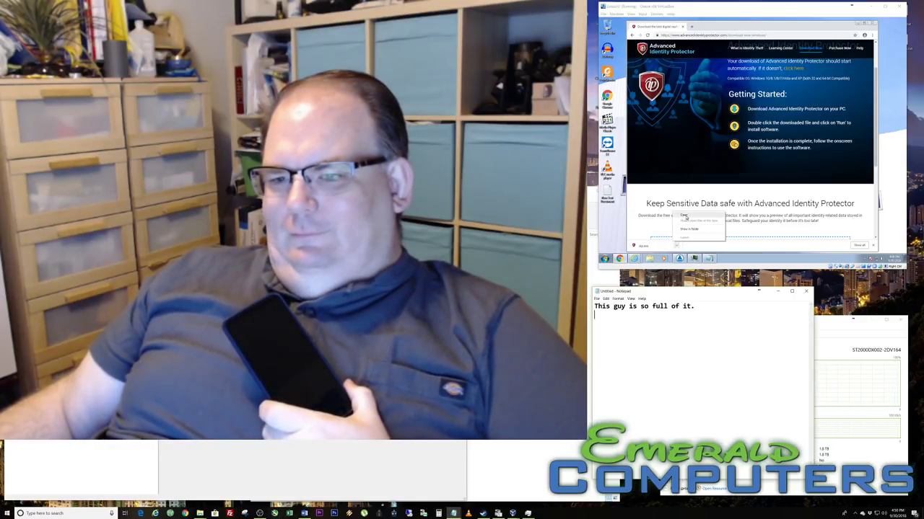
# Run the downloaded Advanced Identity Protector installer, approving the security warning and UAC prompt
pyautogui.click(684, 217)
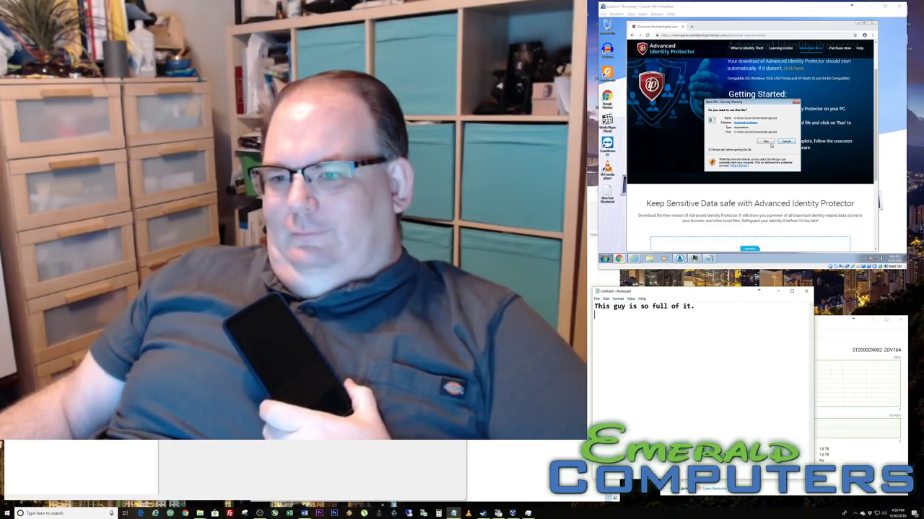
pyautogui.click(766, 142)
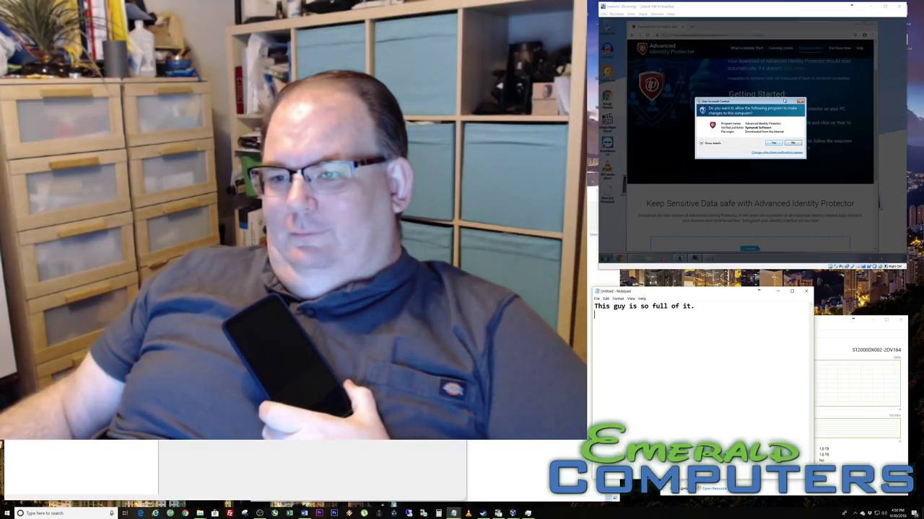
pyautogui.click(773, 143)
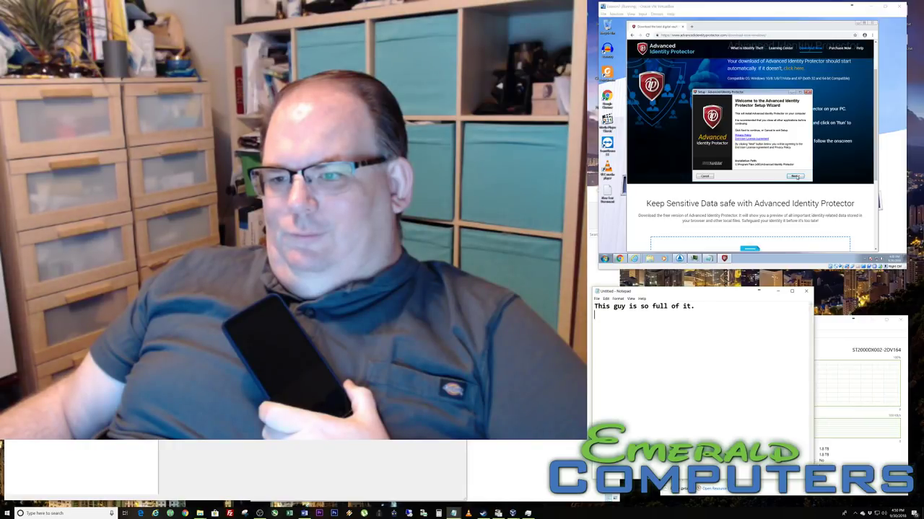
pyautogui.click(796, 178)
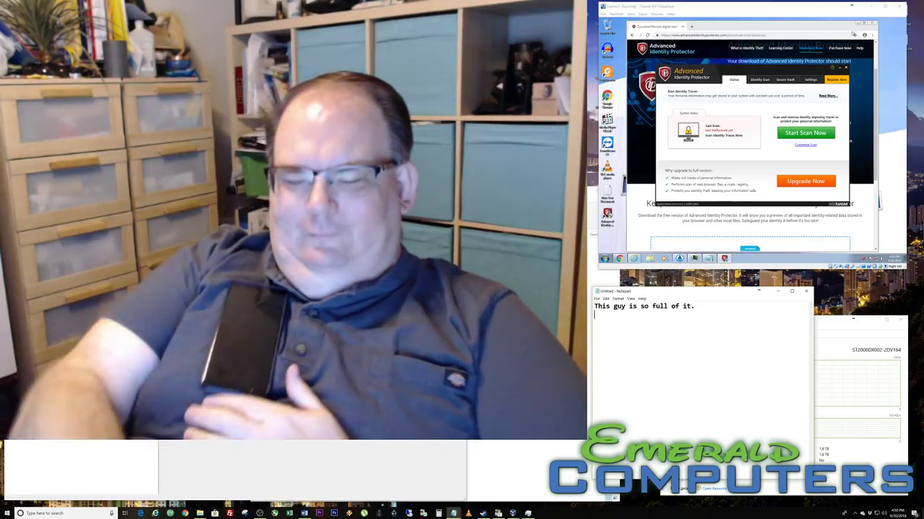
# Run the identity scan twice, dismiss both no-traces-found results, and close the app
pyautogui.click(804, 132)
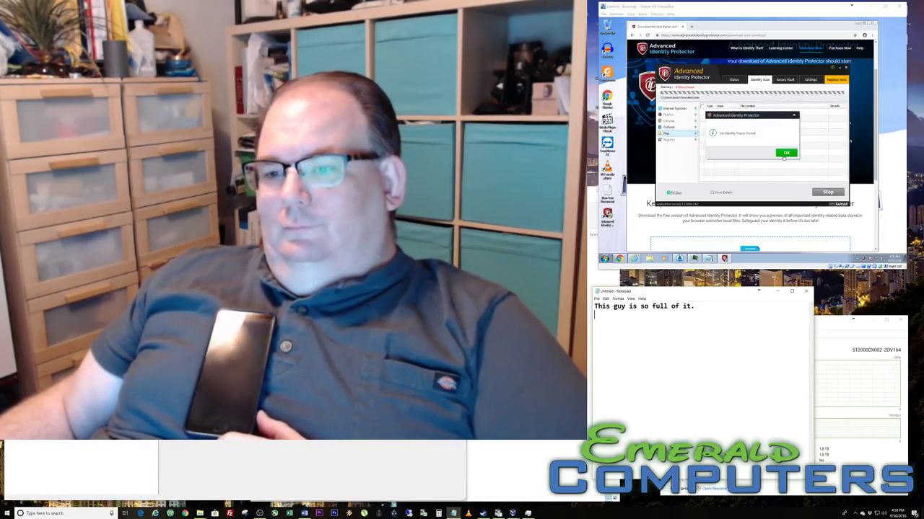
pyautogui.click(785, 154)
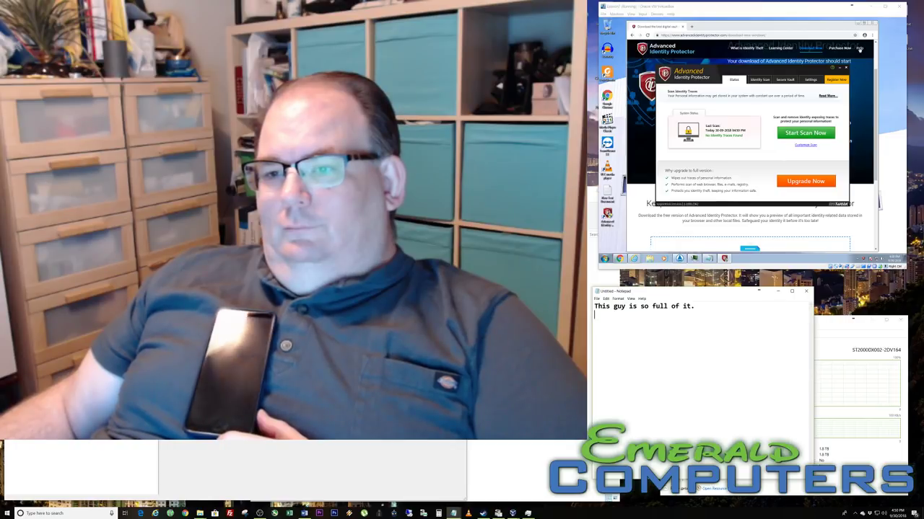
pyautogui.click(800, 137)
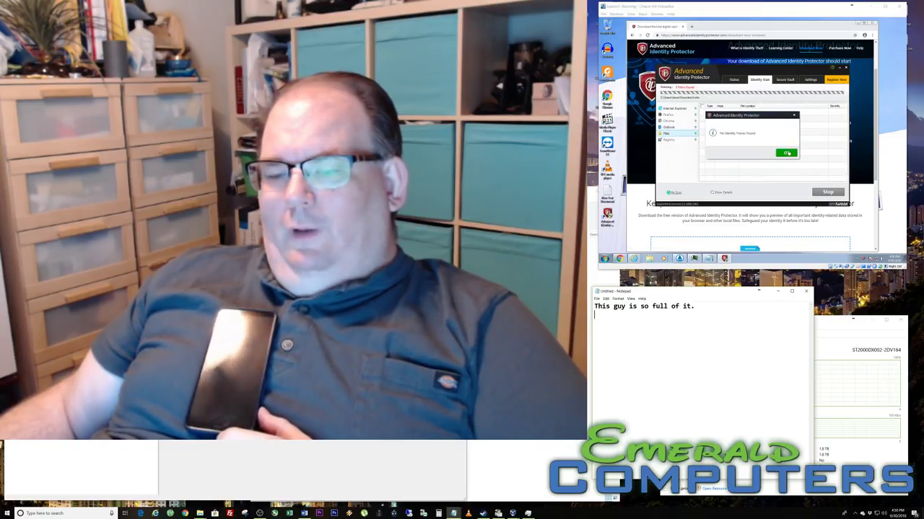
pyautogui.click(786, 153)
pyautogui.click(847, 69)
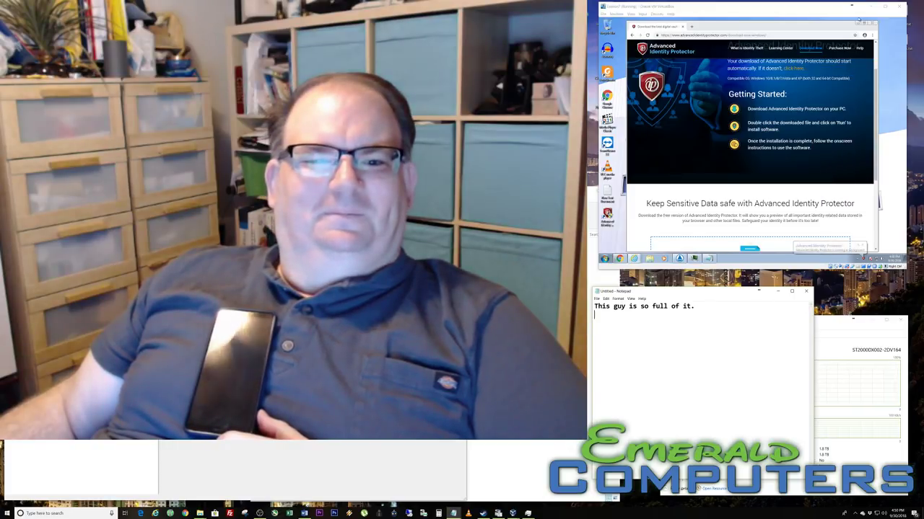
# Close Chrome and launch System Information from a Start menu search for 'system'
pyautogui.click(872, 26)
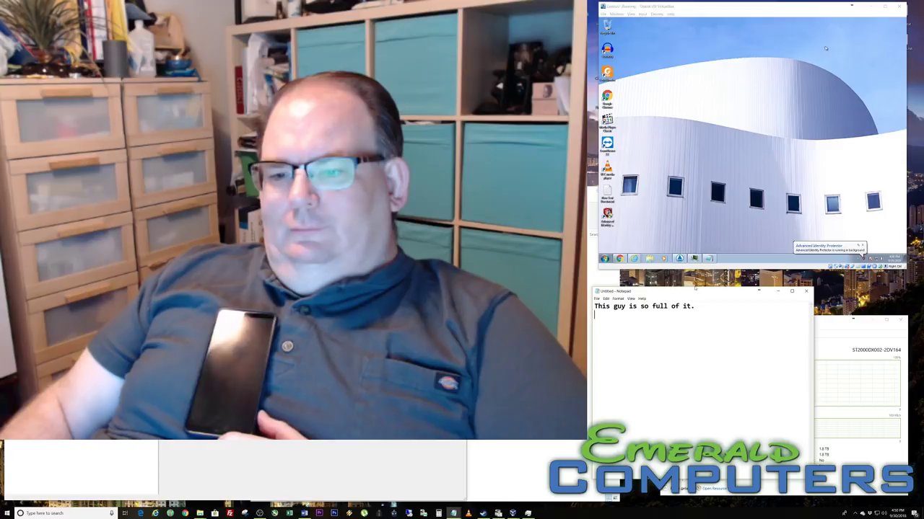
pyautogui.click(605, 259)
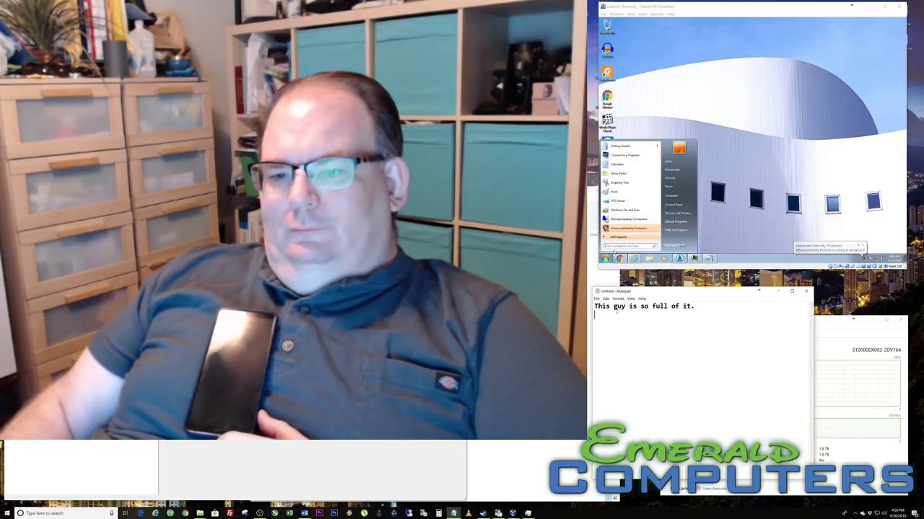
pyautogui.write('system')
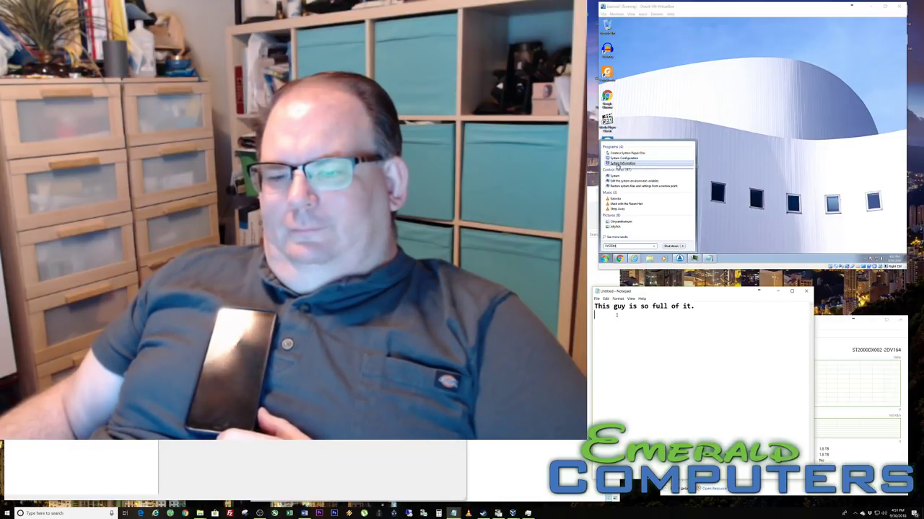
pyautogui.click(618, 158)
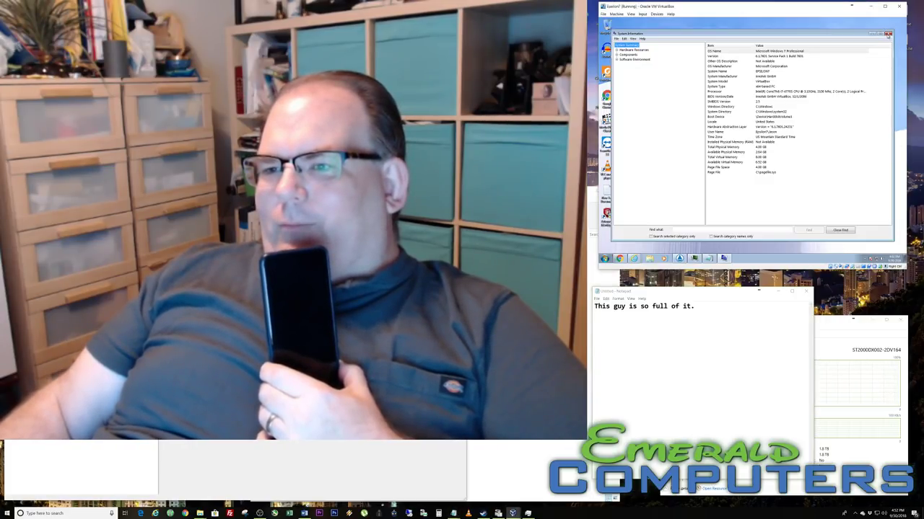
# Close and reopen System Information from a 'system' search, then select the System Model entry
pyautogui.click(888, 33)
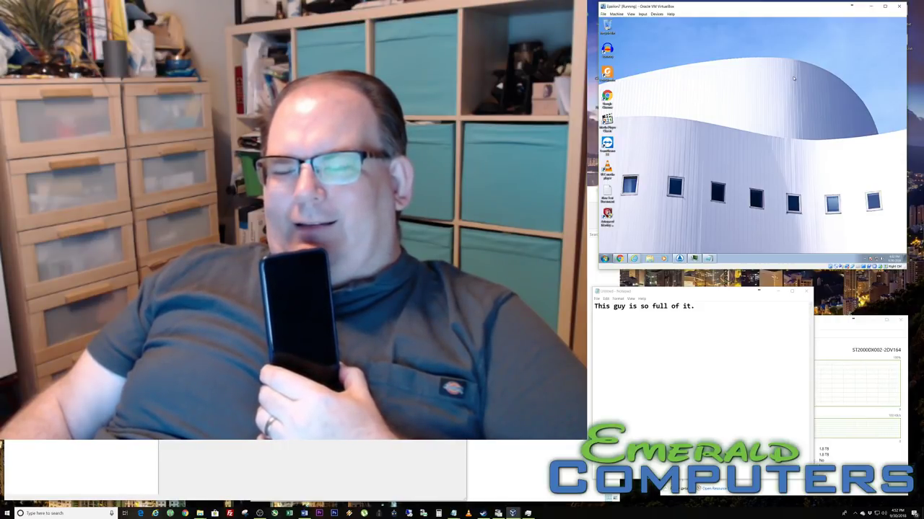
pyautogui.press('super')
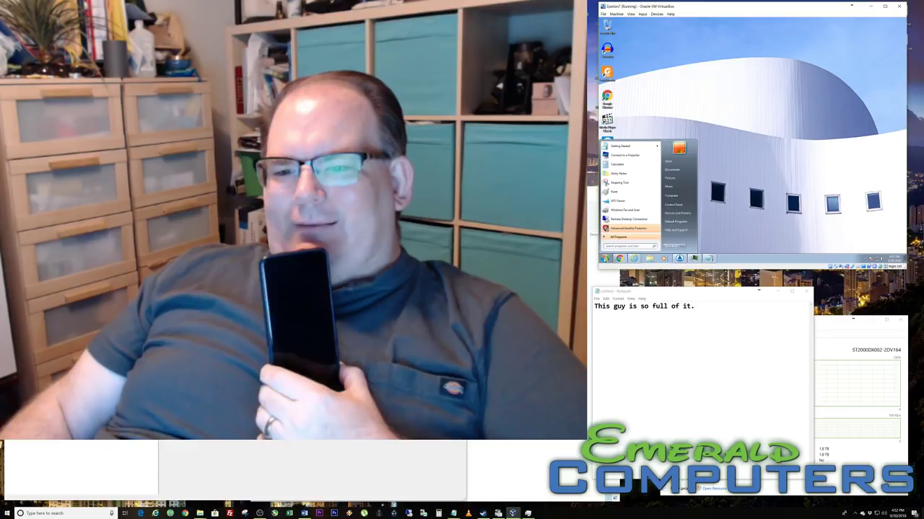
pyautogui.write('sys')
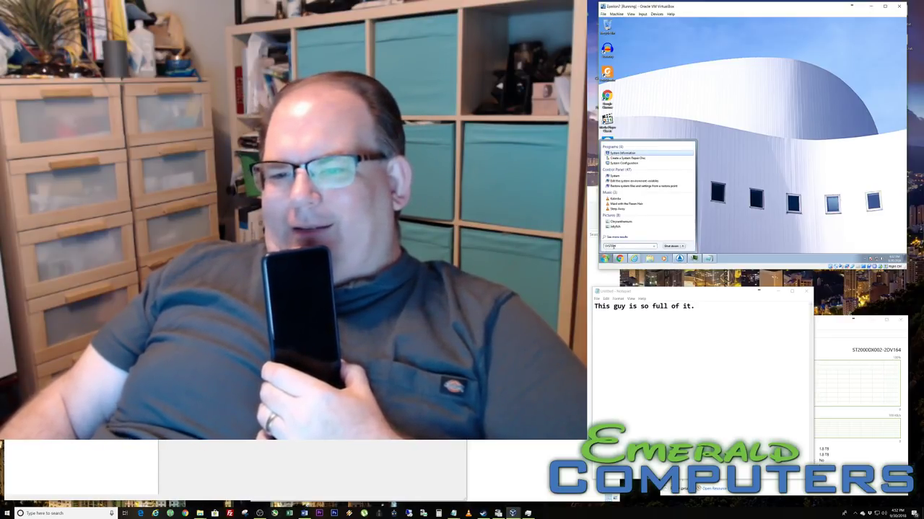
pyautogui.write('tem')
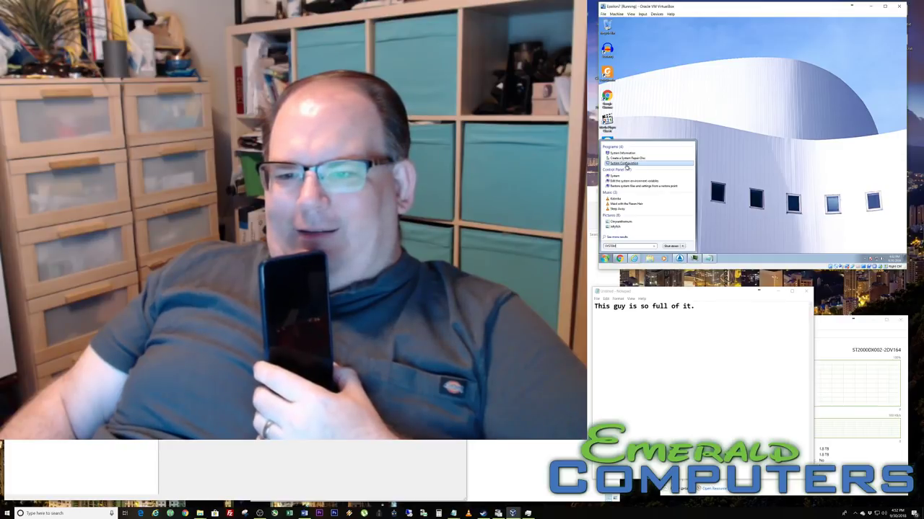
pyautogui.click(625, 163)
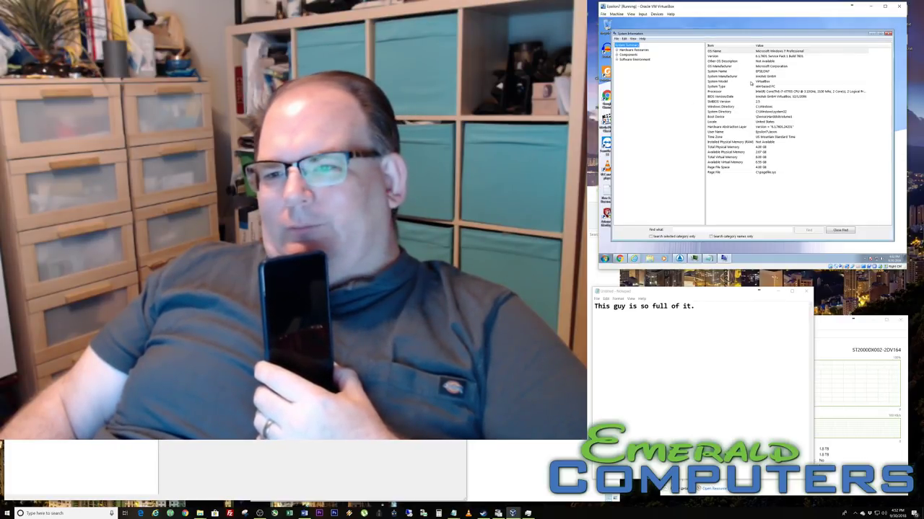
pyautogui.click(772, 81)
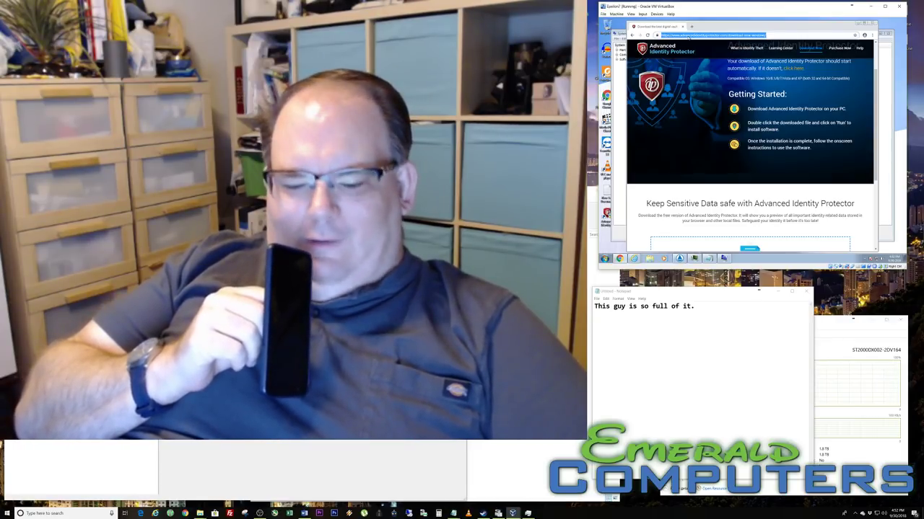
pyautogui.write('youtube.com/')
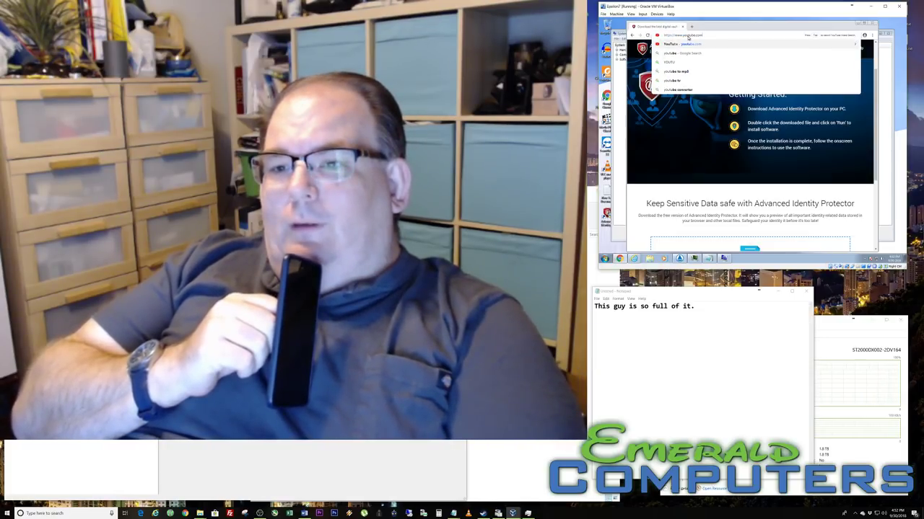
pyautogui.press('Return')
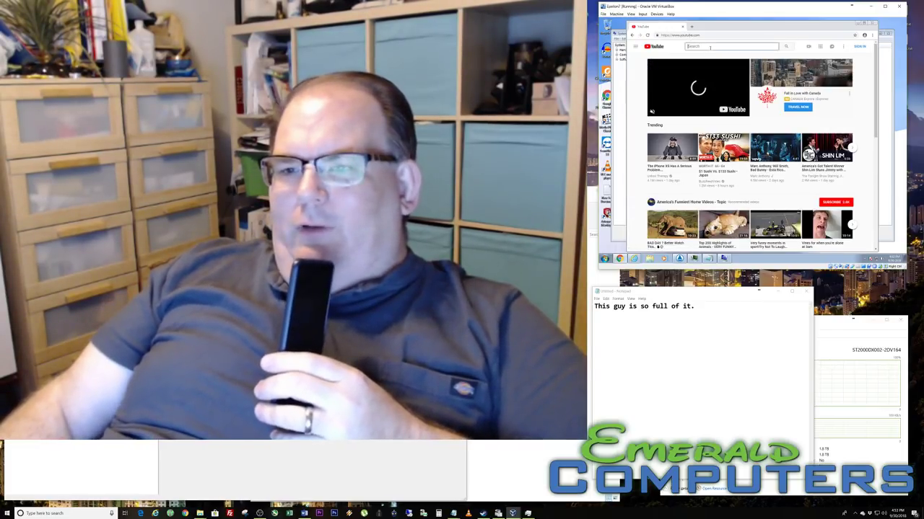
pyautogui.click(710, 47)
pyautogui.write('ec')
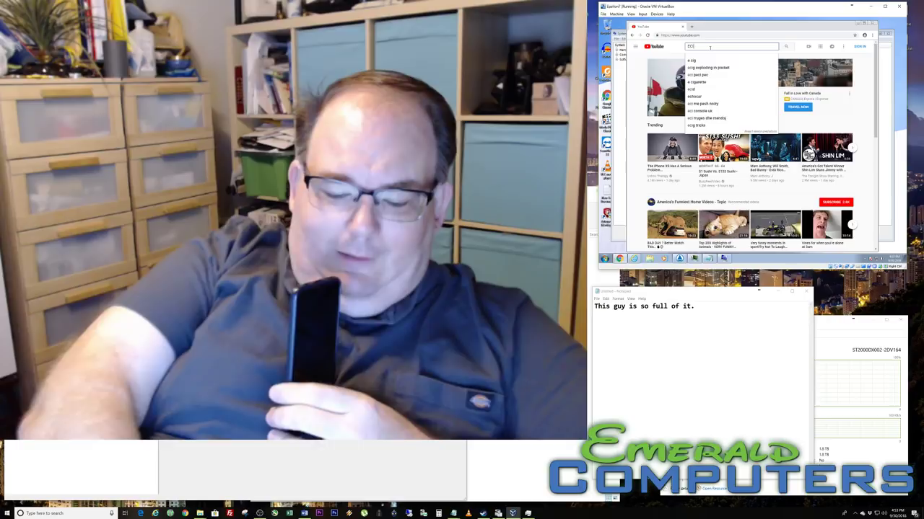
pyautogui.write('IGRAGE')
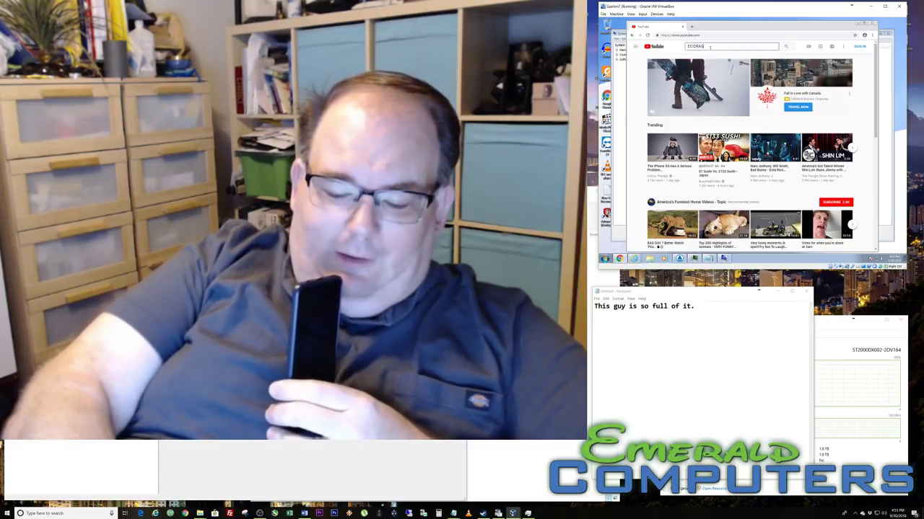
pyautogui.write('ON')
pyautogui.press('Return')
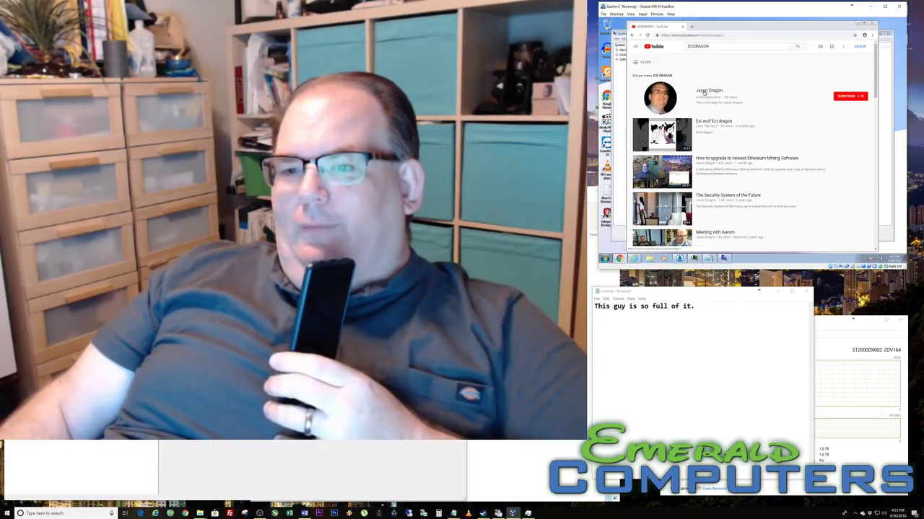
pyautogui.click(704, 92)
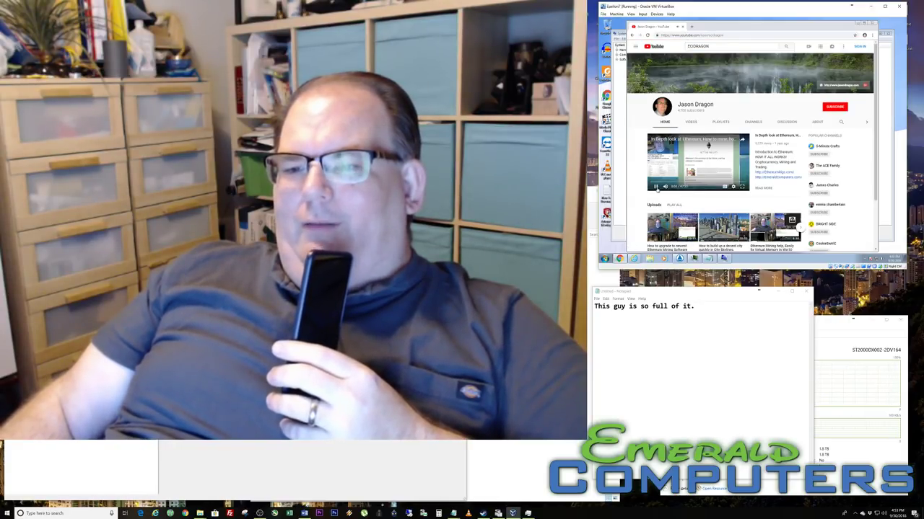
pyautogui.scroll(-2, 708, 145)
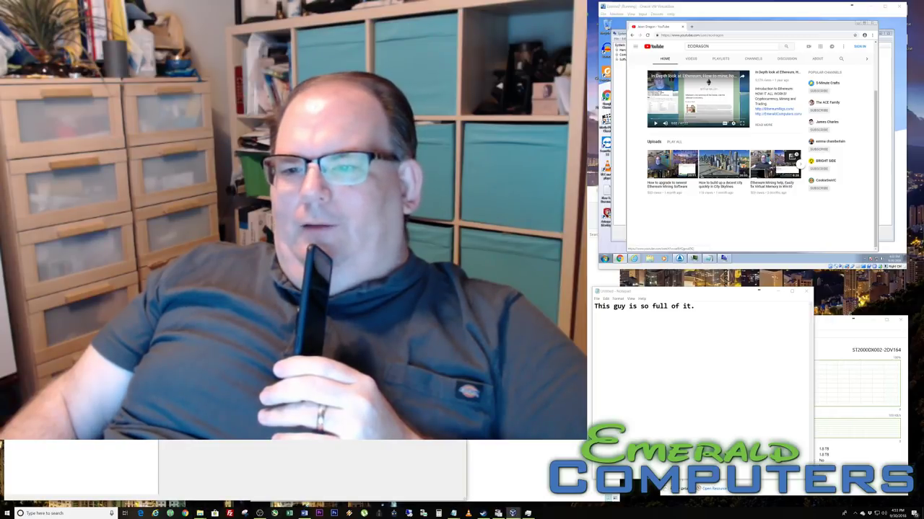
pyautogui.click(214, 513)
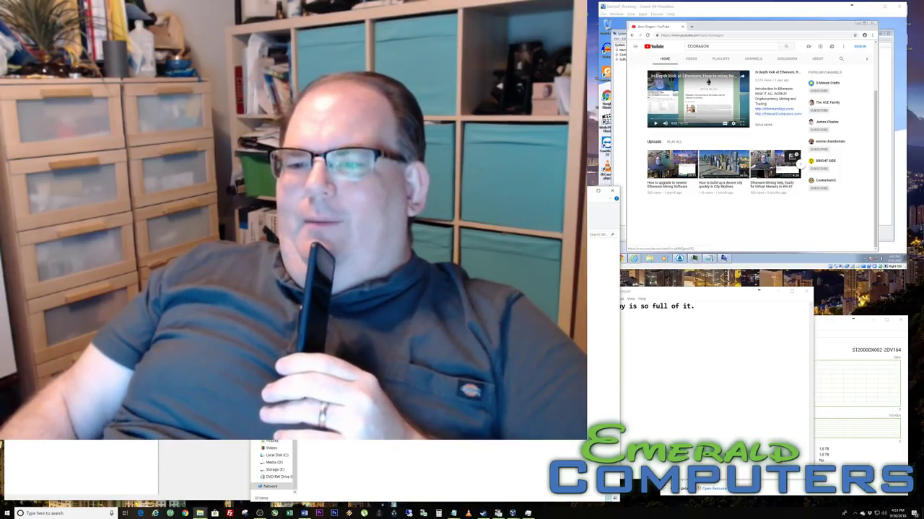
pyautogui.click(776, 166)
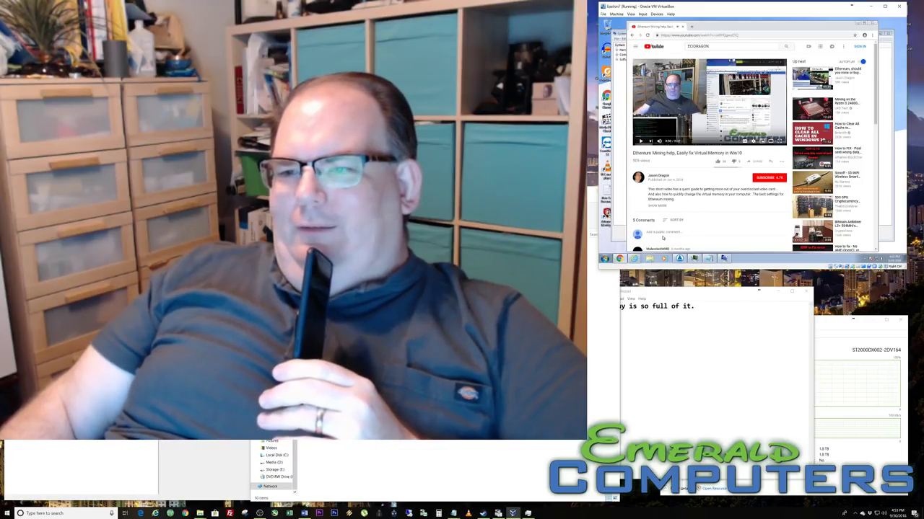
pyautogui.scroll(-5, 687, 207)
pyautogui.scroll(-2, 678, 144)
pyautogui.scroll(6, 666, 98)
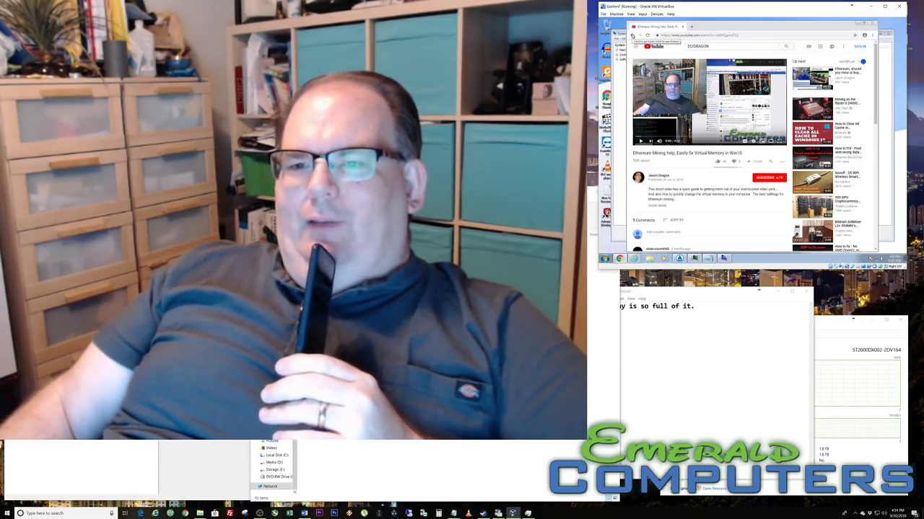
pyautogui.click(633, 35)
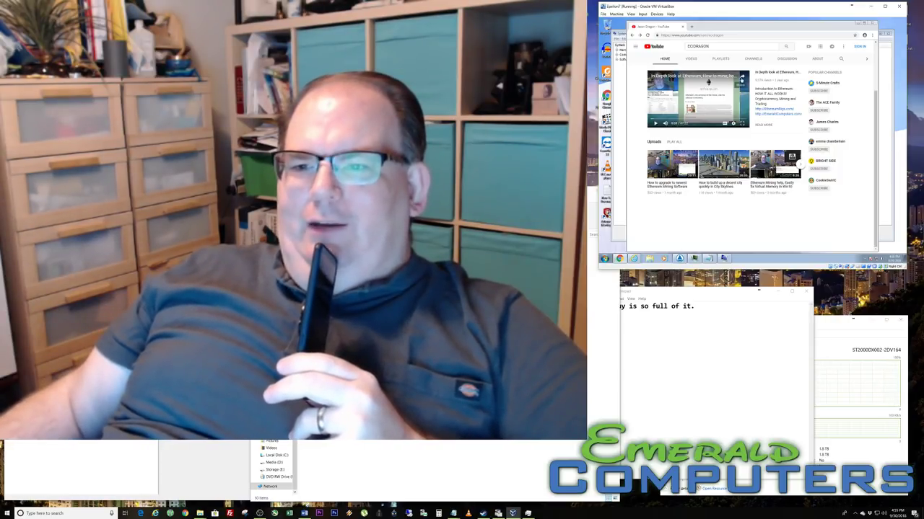
# Browse the channel's Videos tab, then close Chrome and confirm the closing prompt
pyautogui.click(690, 58)
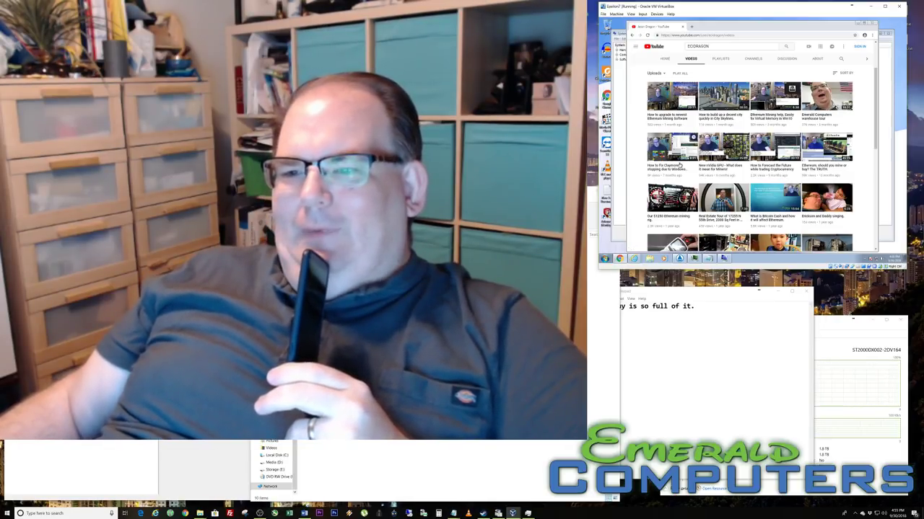
pyautogui.scroll(-2, 652, 175)
pyautogui.scroll(-1, 681, 166)
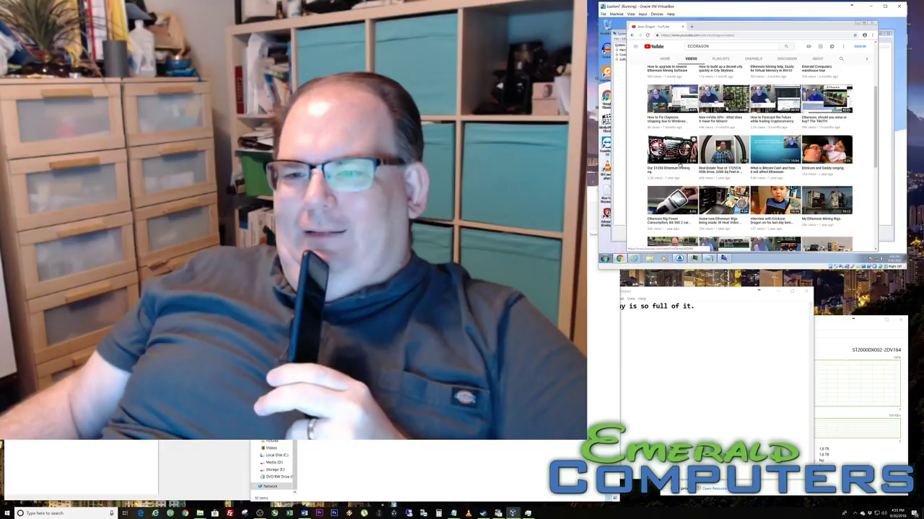
pyautogui.scroll(8, 681, 164)
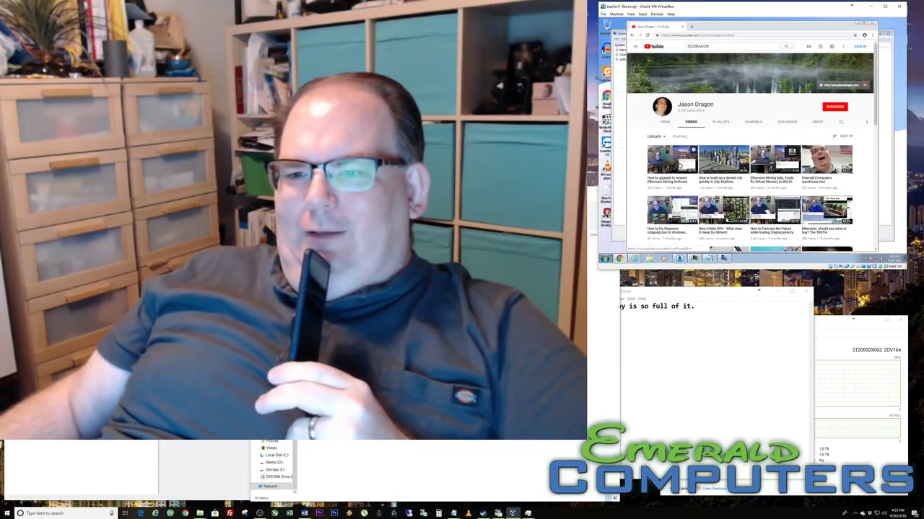
pyautogui.moveTo(672, 160)
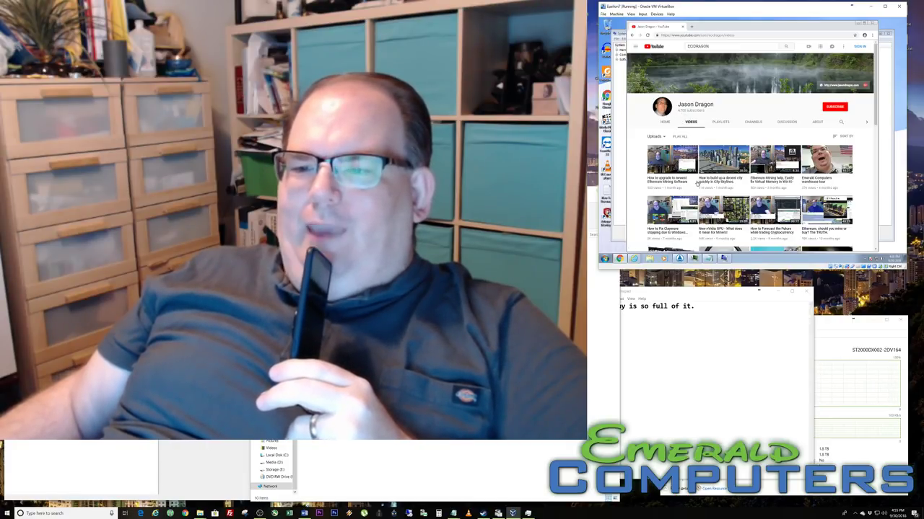
pyautogui.scroll(-3, 734, 206)
pyautogui.scroll(-2, 734, 206)
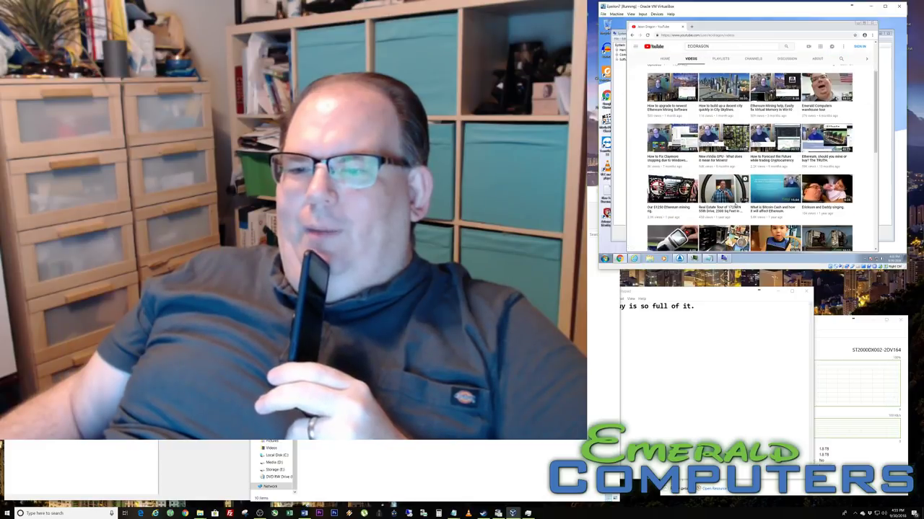
pyautogui.scroll(-2, 734, 206)
pyautogui.scroll(-1, 734, 205)
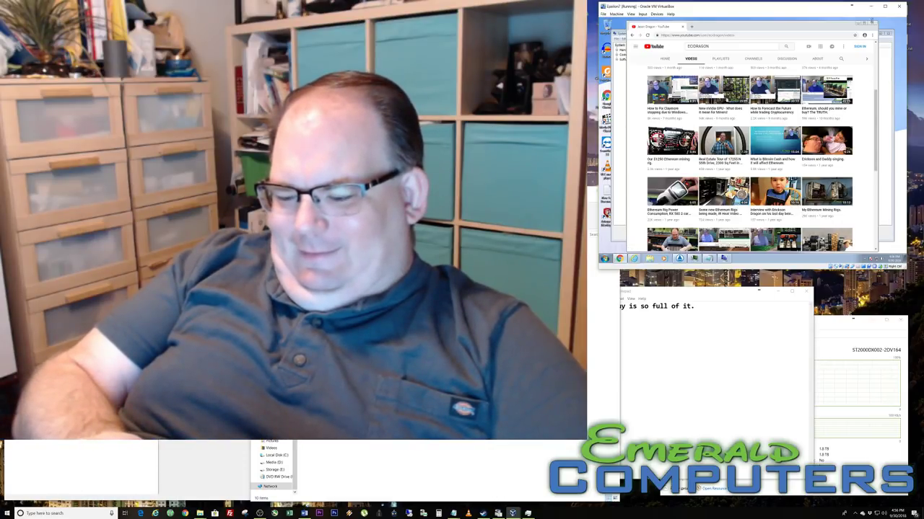
pyautogui.click(871, 26)
pyautogui.click(875, 24)
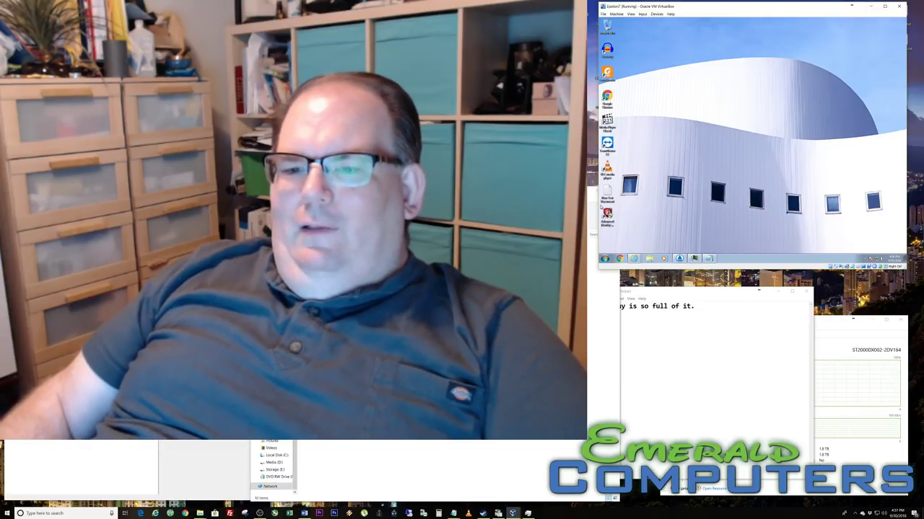
# Force-restart the Windows 7 guest from Start, discarding Notepad changes and ignoring the connections warning
pyautogui.press('super')
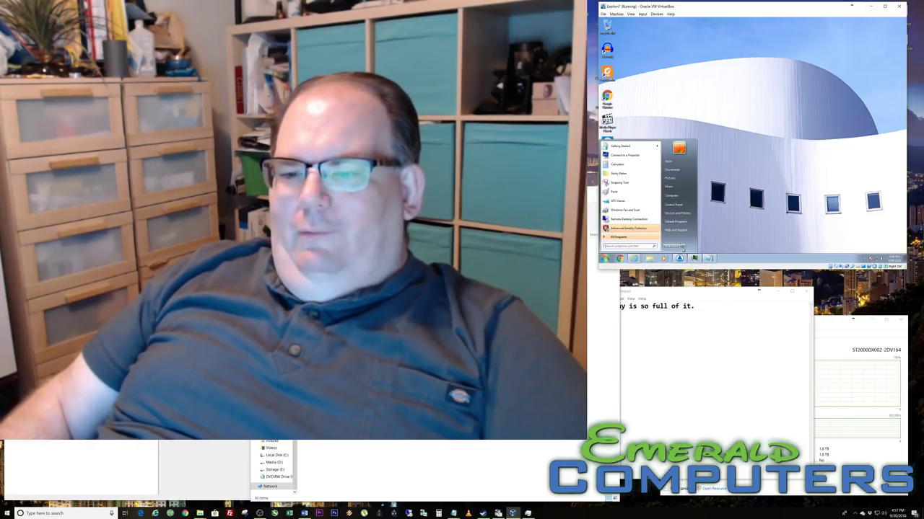
pyautogui.click(695, 241)
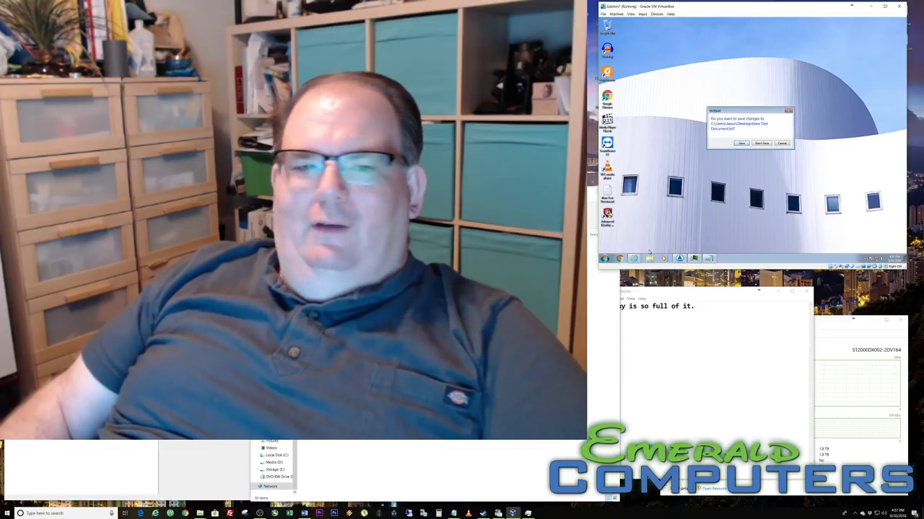
pyautogui.click(759, 144)
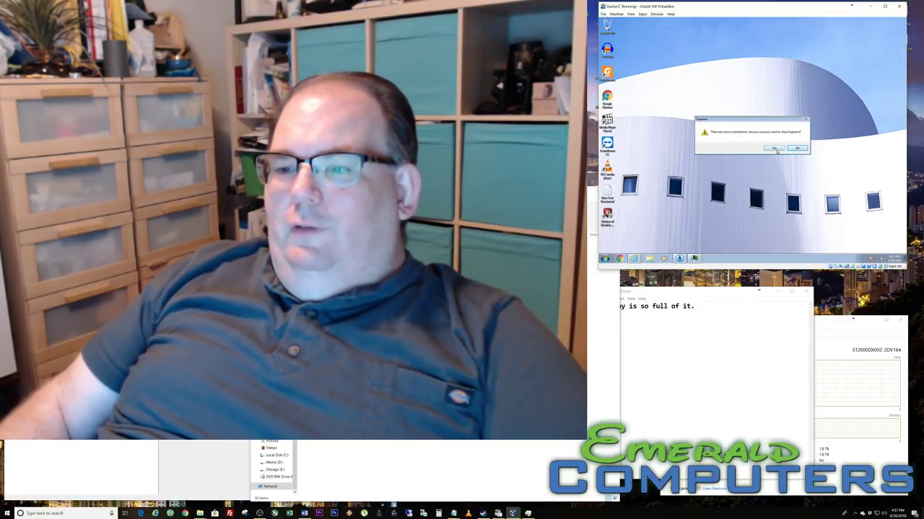
pyautogui.click(774, 149)
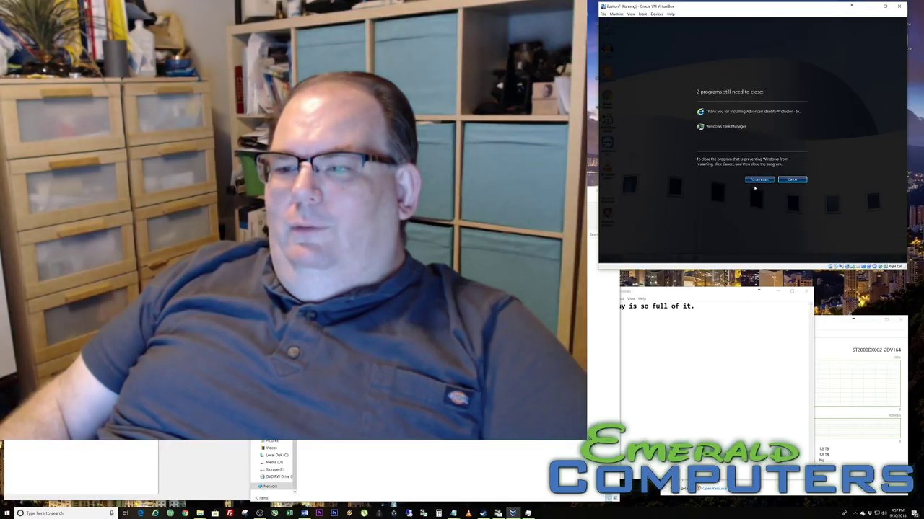
pyautogui.click(758, 181)
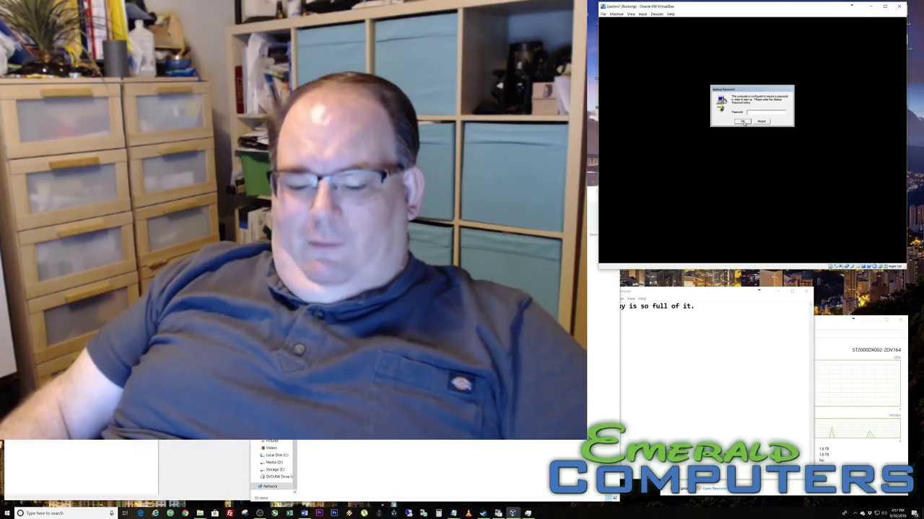
# Dismiss the SYSKEY password prompt and power off the Windows 7 VM by closing its window
pyautogui.click(744, 121)
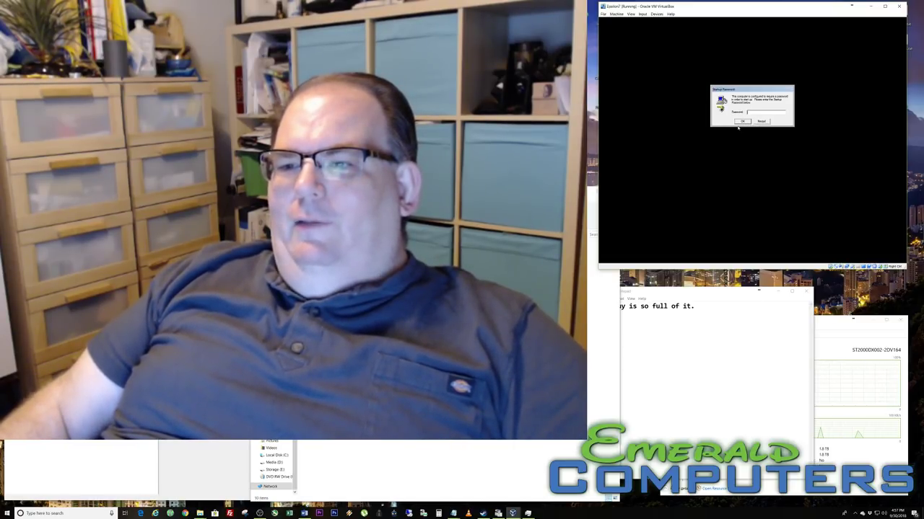
pyautogui.click(899, 7)
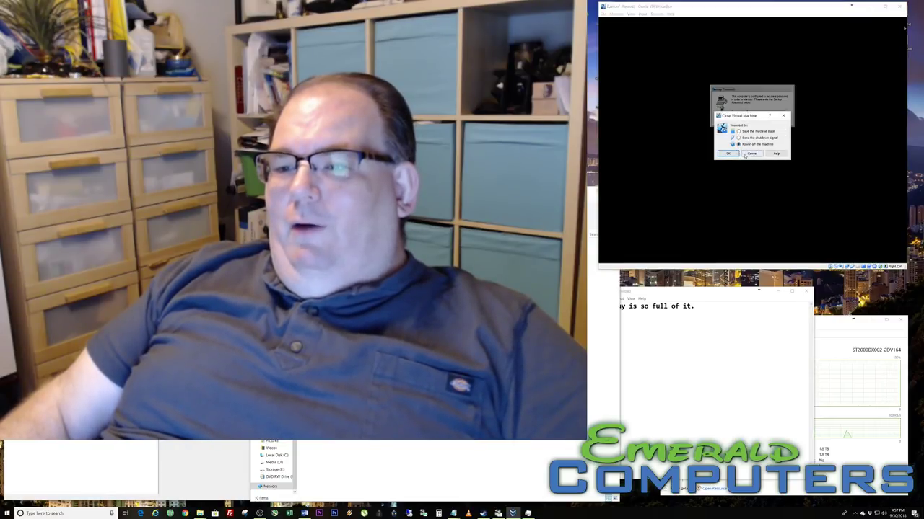
pyautogui.click(728, 153)
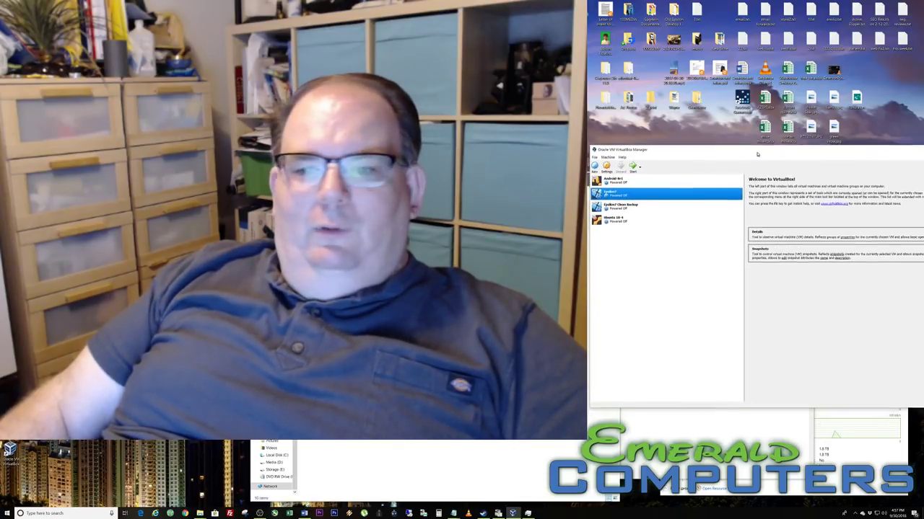
# Remove the infected Windows 7 machine from VirtualBox, deleting all its files
pyautogui.rightClick(628, 192)
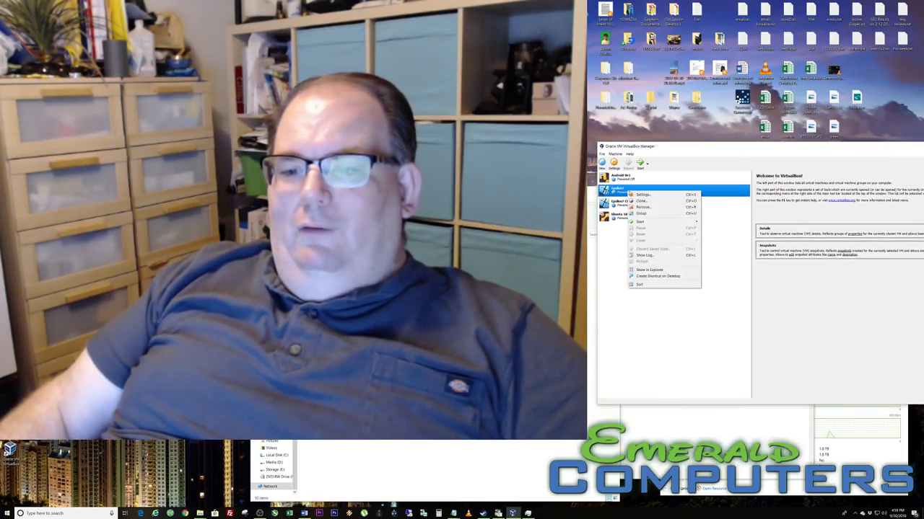
pyautogui.click(641, 208)
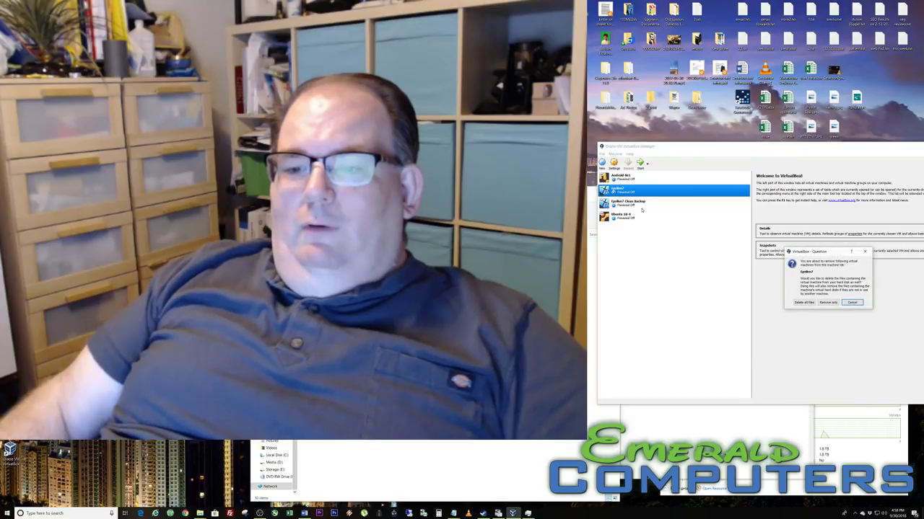
pyautogui.click(803, 302)
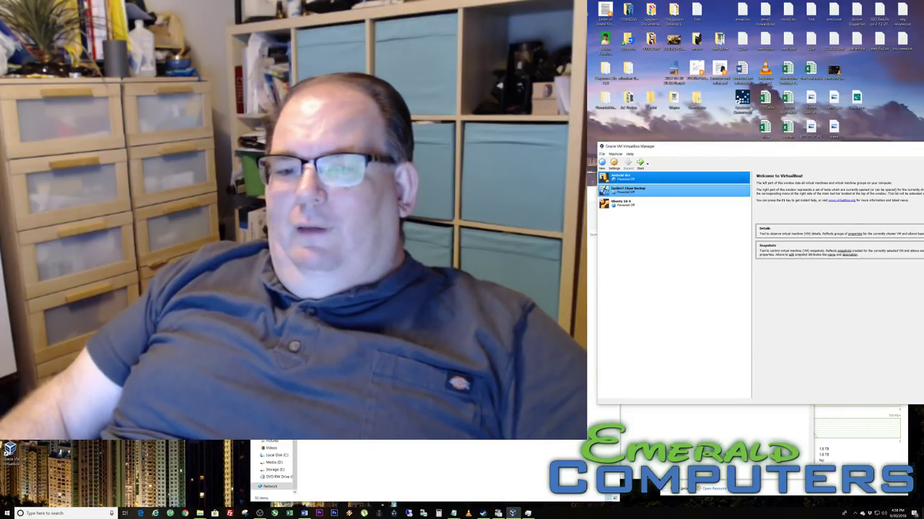
# Clone the Clean Backup machine under a new name, keeping the Full clone type
pyautogui.rightClick(625, 190)
pyautogui.click(637, 200)
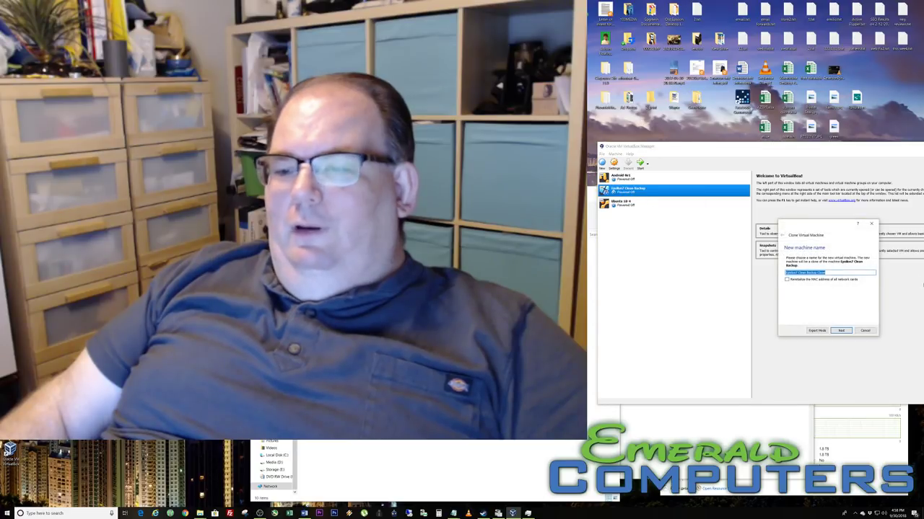
pyautogui.write('Update2 Clean')
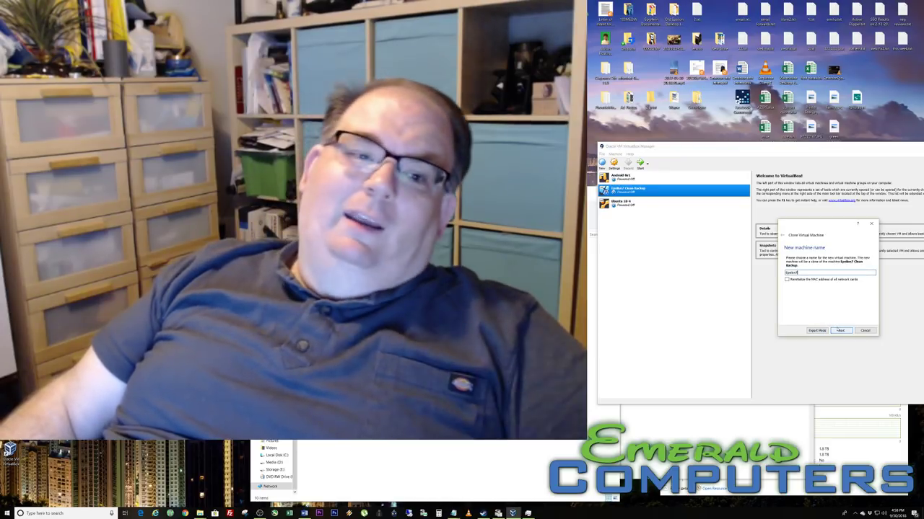
pyautogui.click(840, 332)
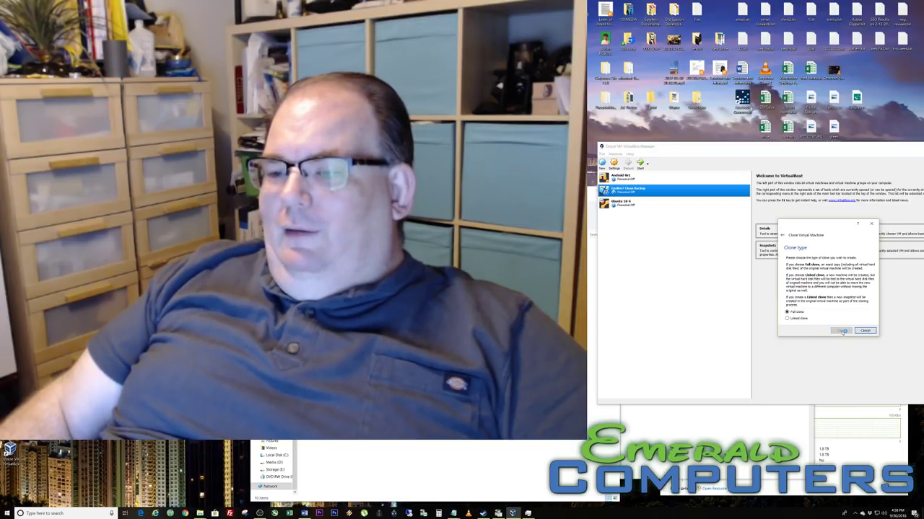
pyautogui.click(843, 331)
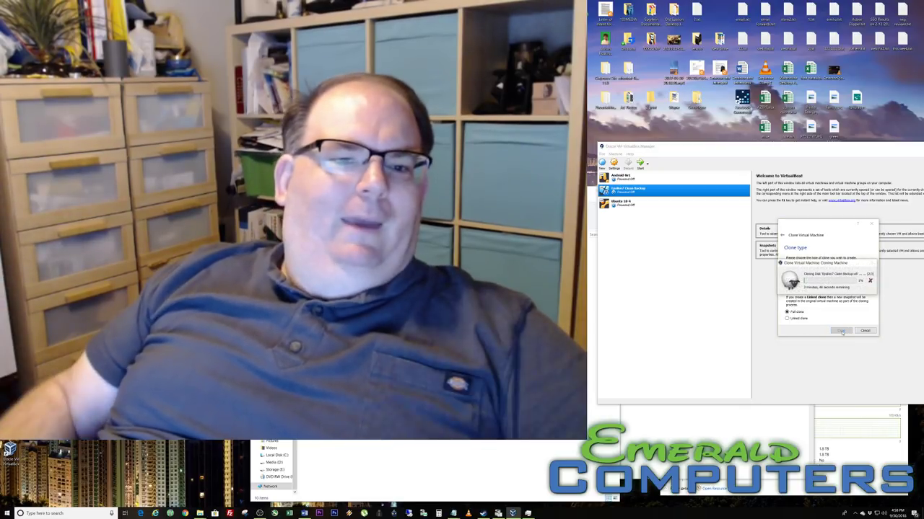